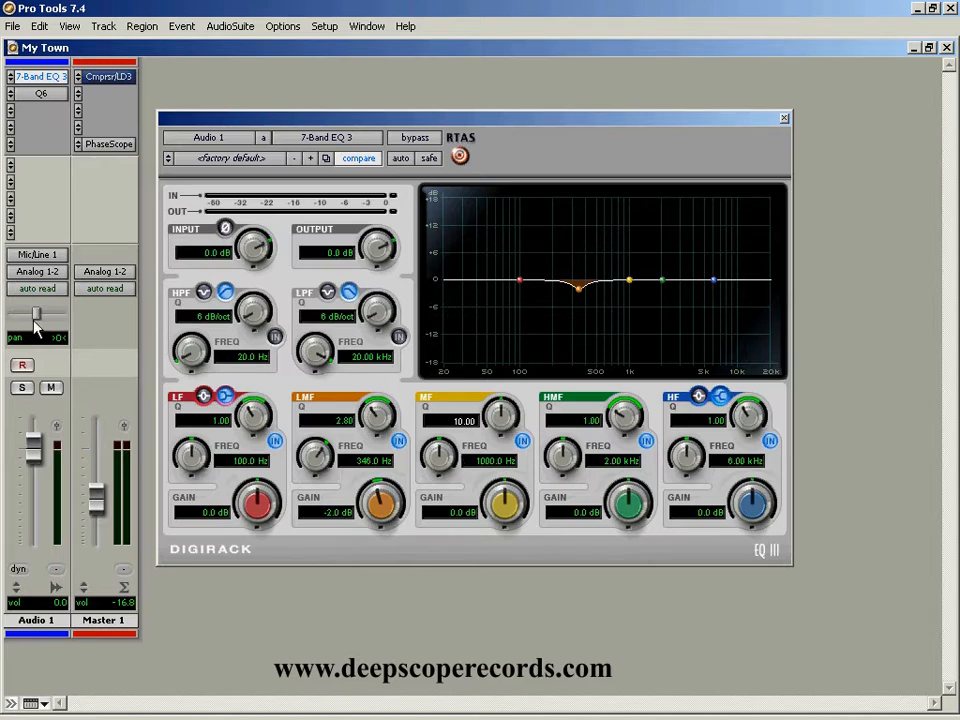
Step: Solo Audio 1 and boost its narrow MF band to about 16.4 dB near 968 Hz
{"action": "left_click_drag", "start_coordinate": [629, 280], "coordinate": [628, 218]}
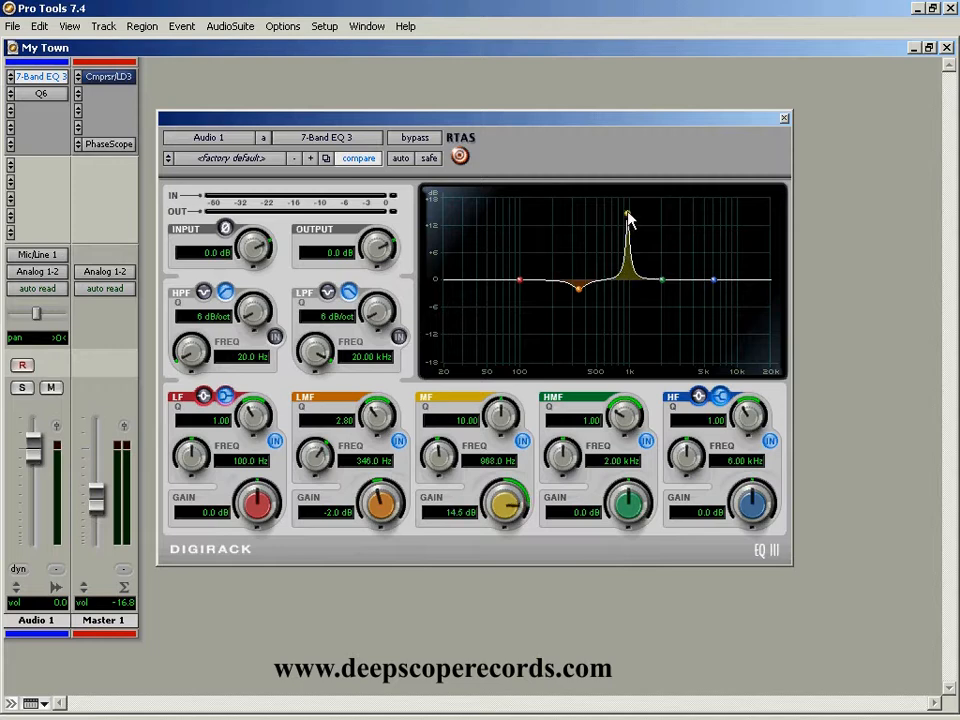
{"action": "left_click", "coordinate": [27, 387]}
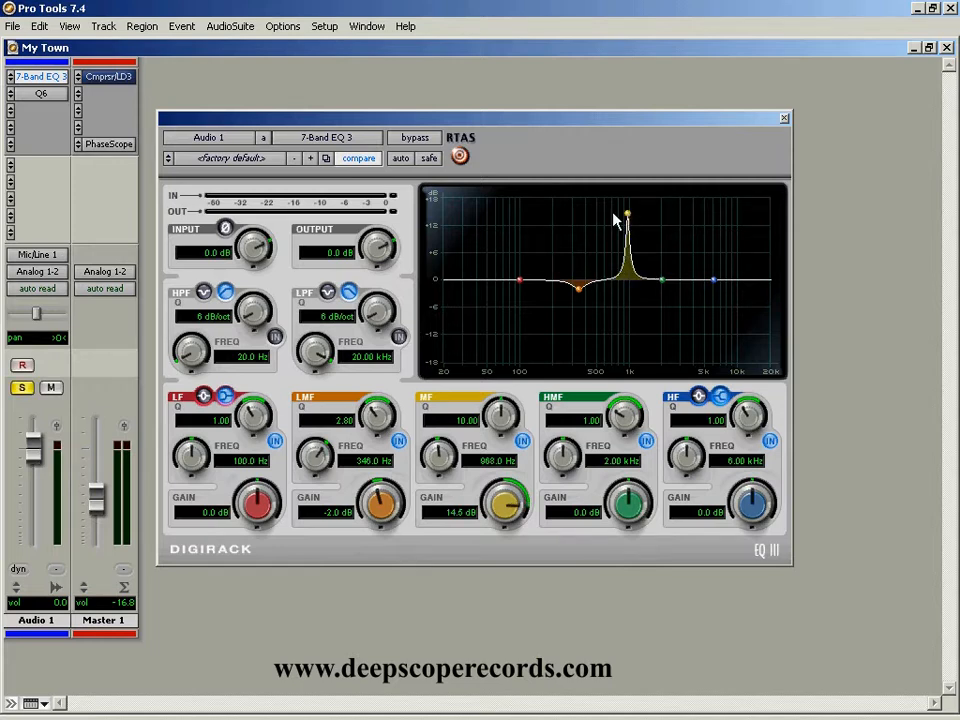
{"action": "left_click_drag", "start_coordinate": [628, 220], "coordinate": [628, 211]}
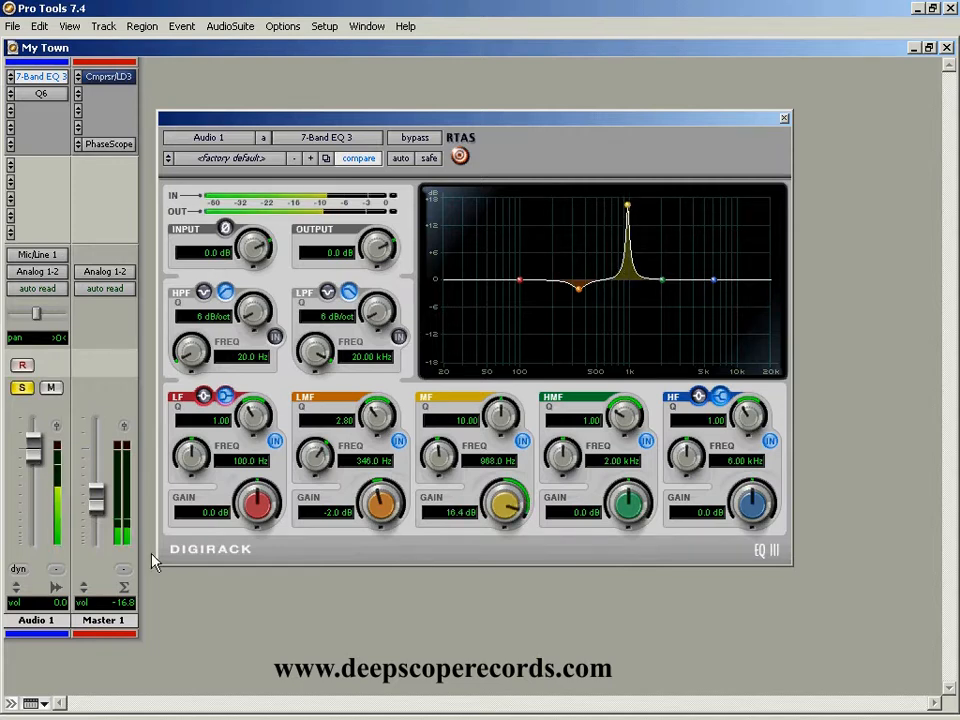
Step: Reset the Master 1 fader to 0.0 dB and sweep the boosted MF band up to about 3.7 kHz at 18 dB
{"action": "left_click", "coordinate": [96, 495], "text": "alt"}
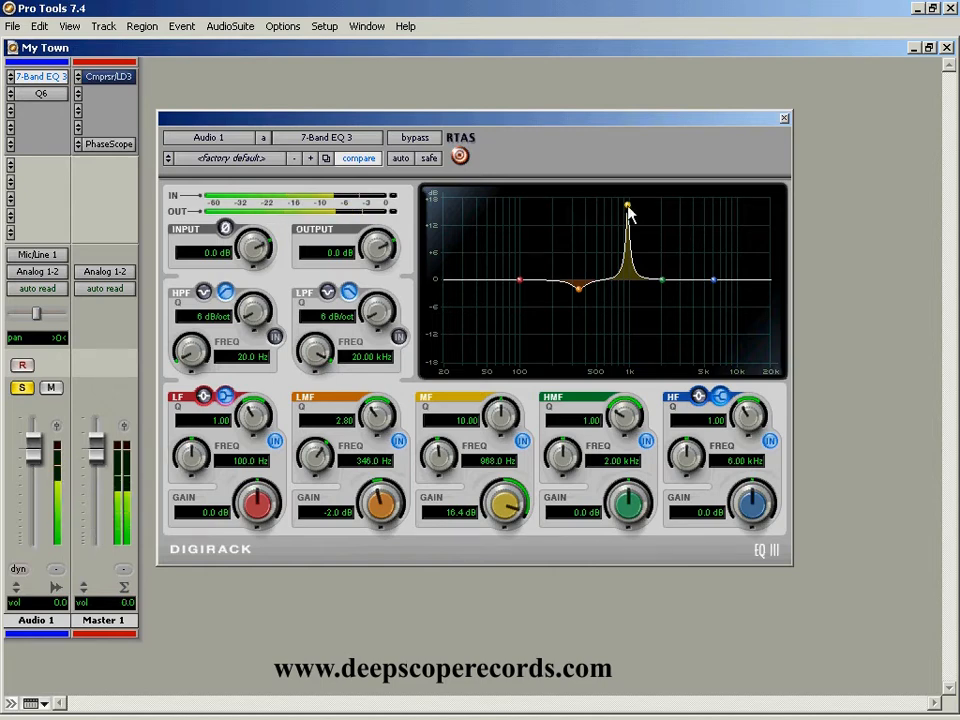
{"action": "left_click_drag", "start_coordinate": [628, 207], "coordinate": [637, 206]}
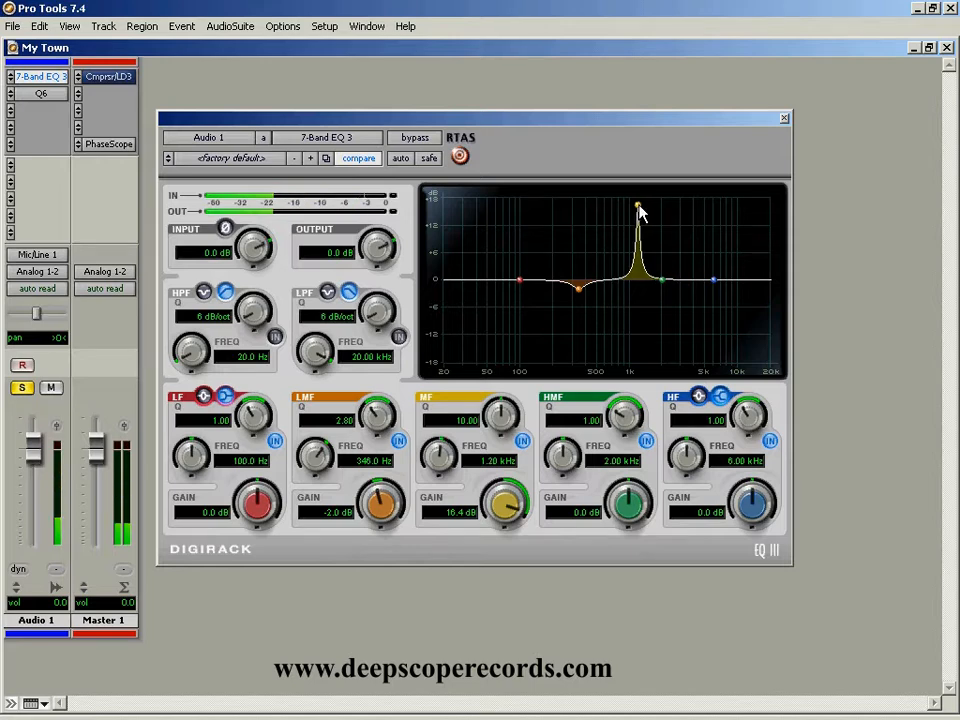
{"action": "left_click_drag", "start_coordinate": [638, 207], "coordinate": [673, 214]}
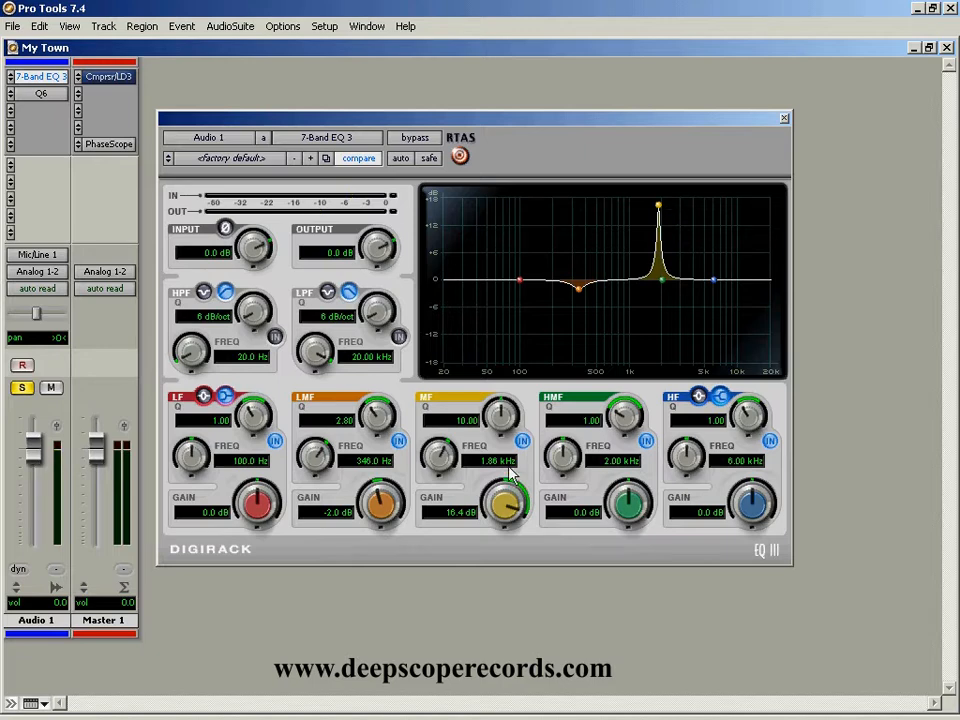
{"action": "left_click_drag", "start_coordinate": [659, 206], "coordinate": [637, 207]}
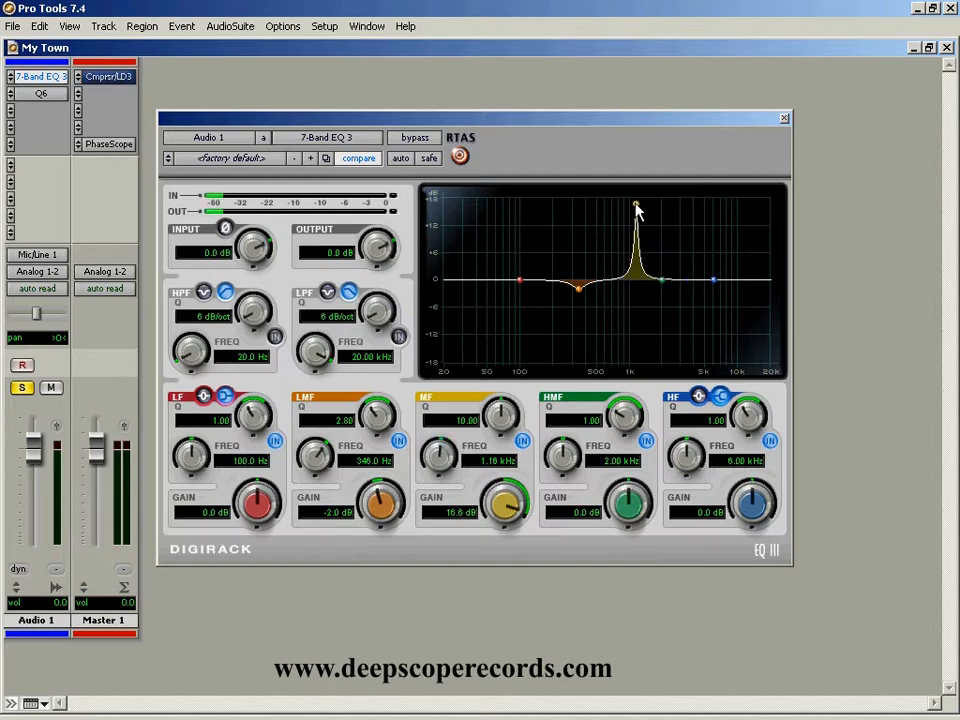
{"action": "left_click_drag", "start_coordinate": [637, 207], "coordinate": [689, 203]}
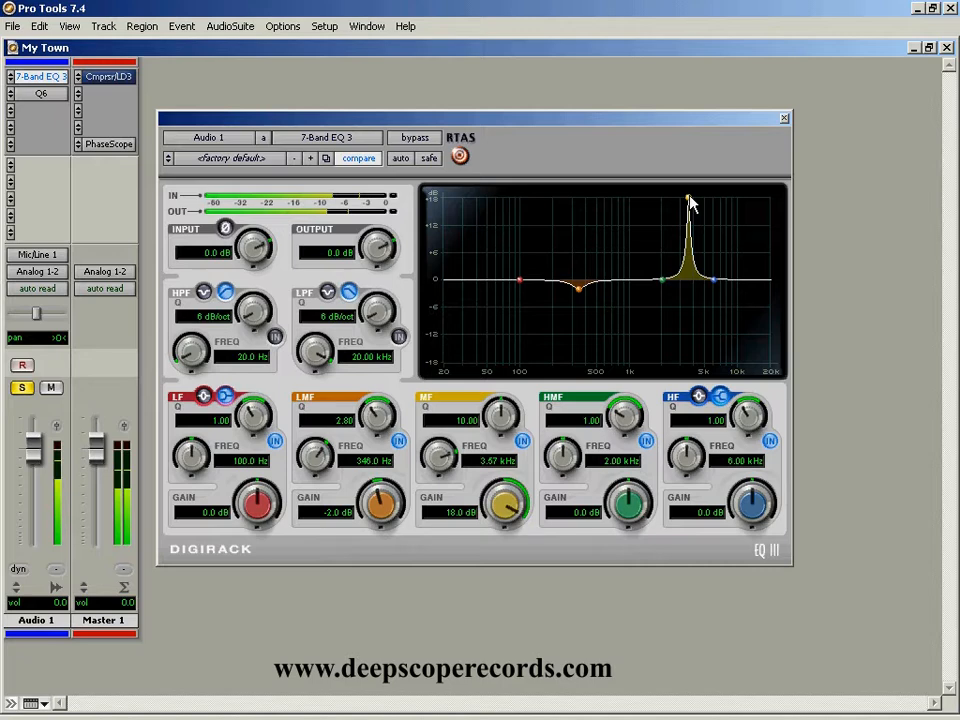
{"action": "left_click_drag", "start_coordinate": [689, 203], "coordinate": [692, 200]}
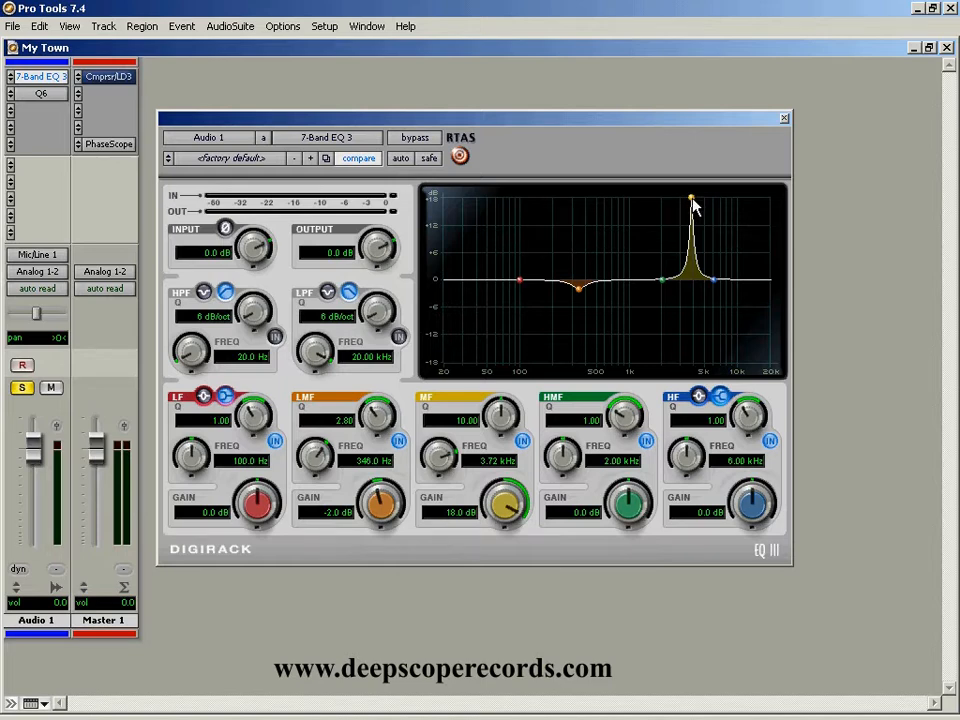
Step: Sweep the boosted MF band back down around 1 kHz and settle it at about 1.16 kHz
{"action": "left_click_drag", "start_coordinate": [693, 201], "coordinate": [657, 203]}
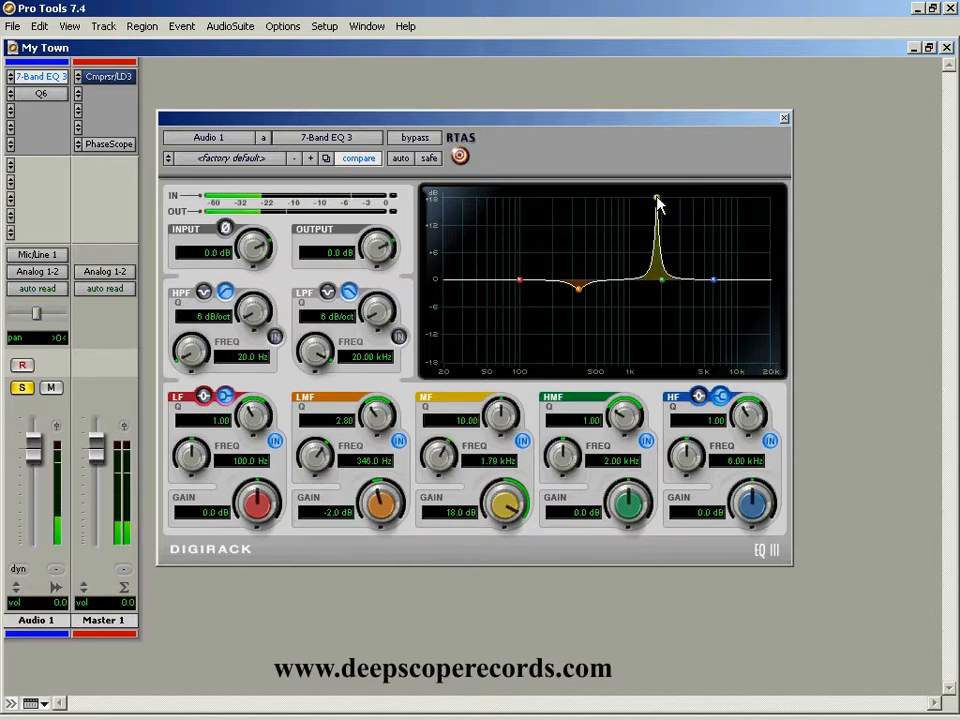
{"action": "left_click_drag", "start_coordinate": [657, 203], "coordinate": [634, 200]}
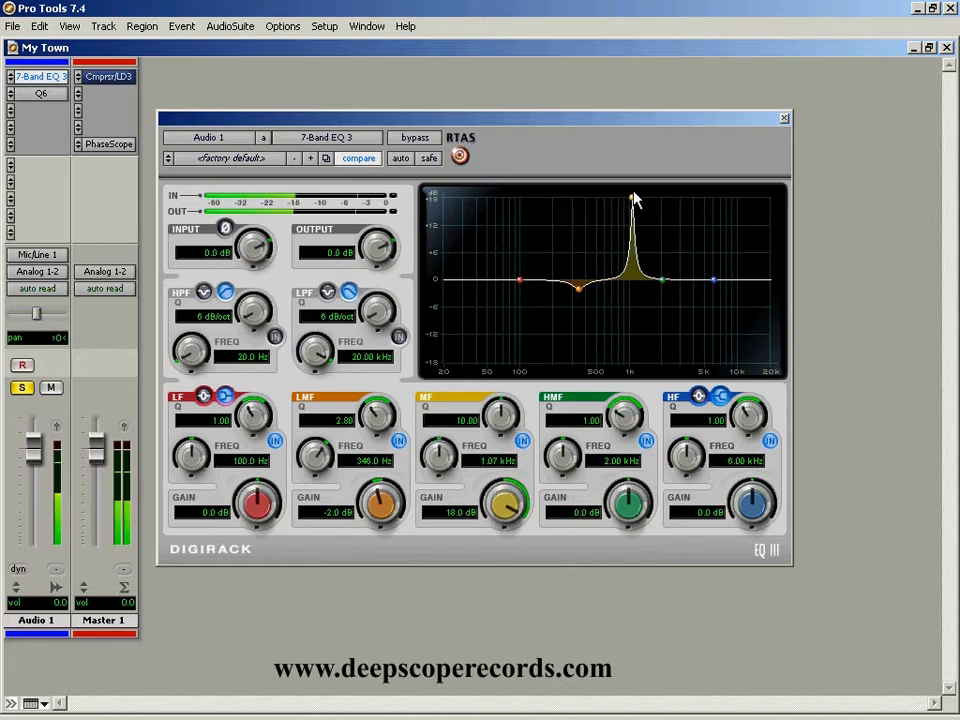
{"action": "left_click_drag", "start_coordinate": [634, 200], "coordinate": [640, 197]}
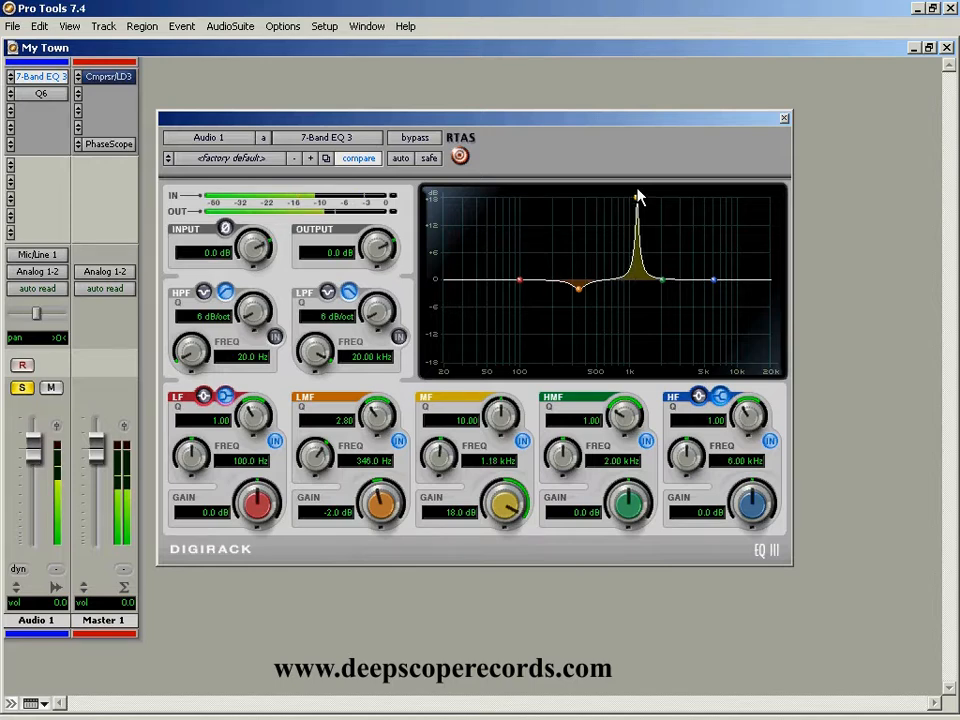
{"action": "mouse_move", "coordinate": [639, 197]}
{"action": "left_mouse_down"}
{"action": "mouse_move", "coordinate": [653, 203]}
{"action": "mouse_move", "coordinate": [637, 201]}
{"action": "left_mouse_up"}
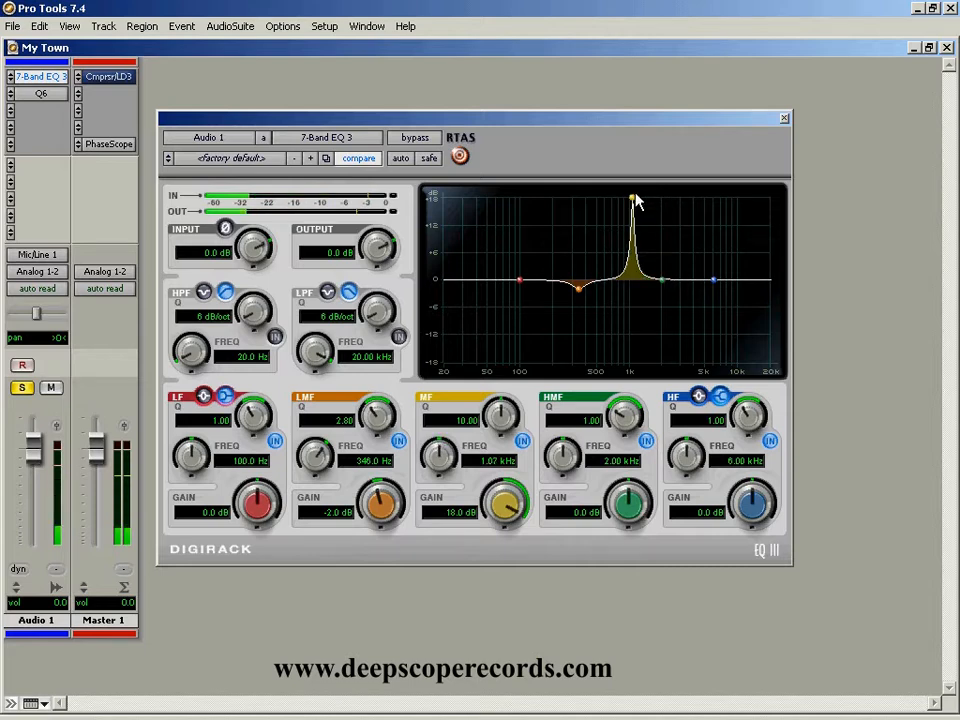
{"action": "left_click_drag", "start_coordinate": [637, 201], "coordinate": [641, 206]}
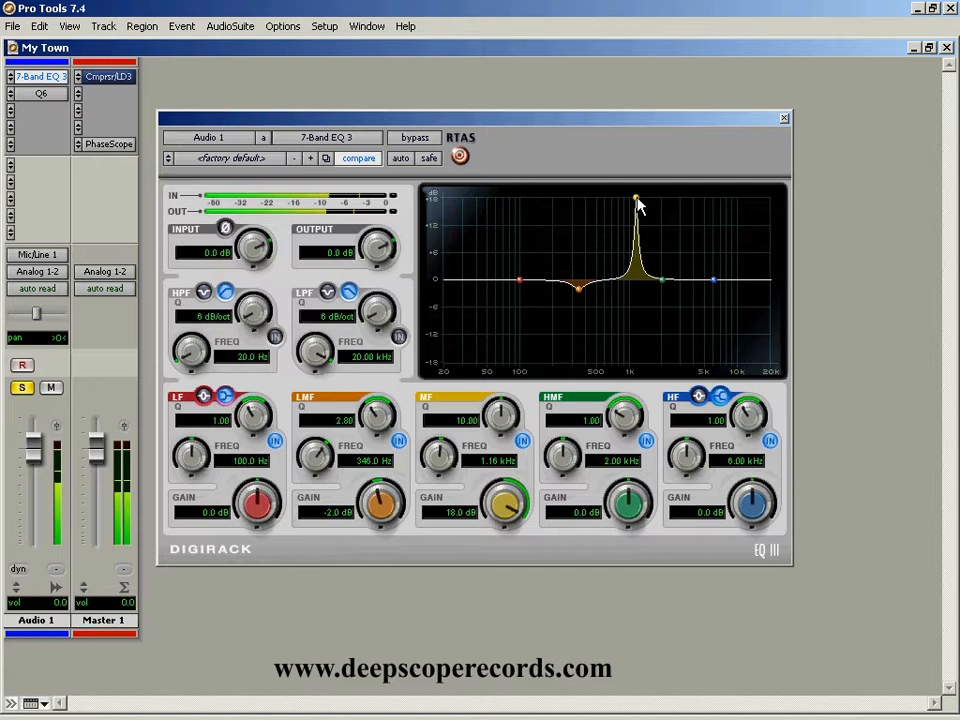
{"action": "left_click_drag", "start_coordinate": [640, 205], "coordinate": [634, 202]}
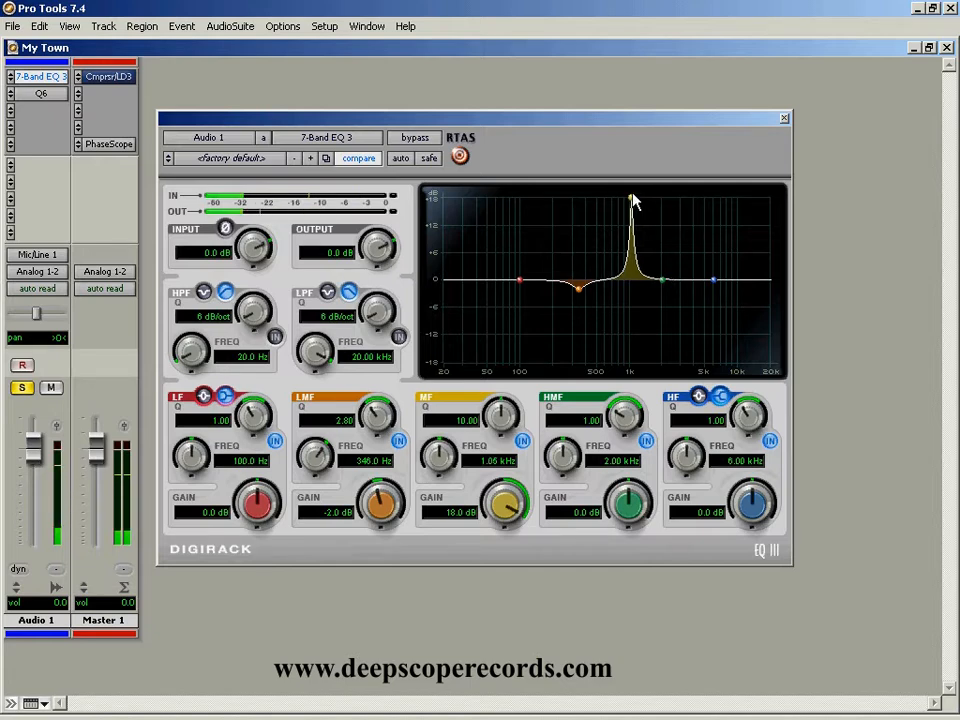
{"action": "left_click_drag", "start_coordinate": [632, 200], "coordinate": [637, 200]}
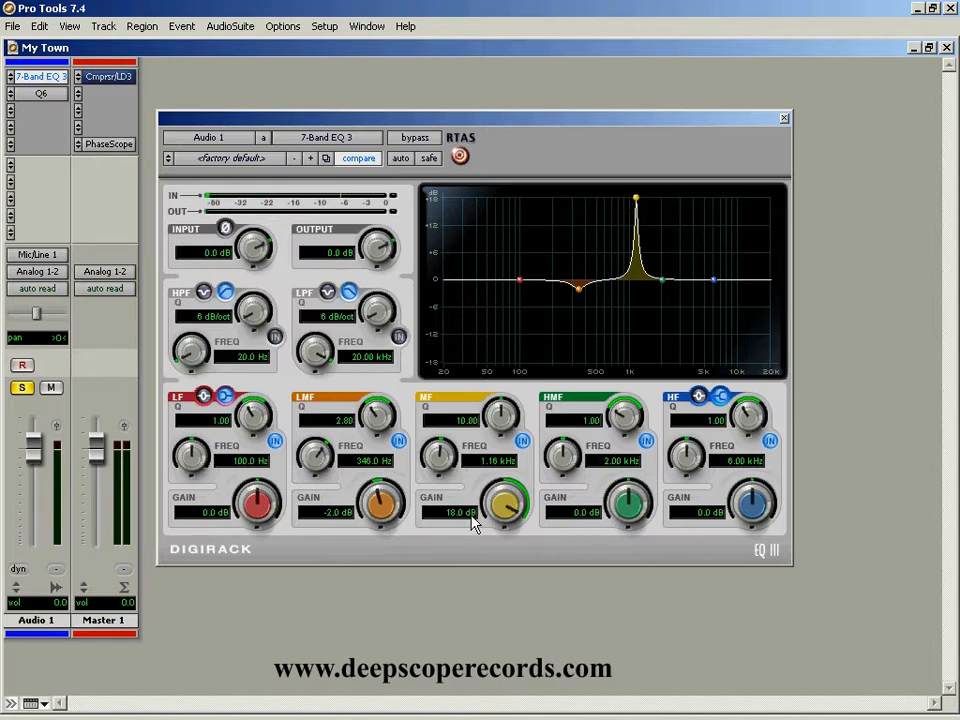
Step: Set the MF band's Q to 2.8 and its gain to 1.5 dB
{"action": "left_click", "coordinate": [470, 431]}
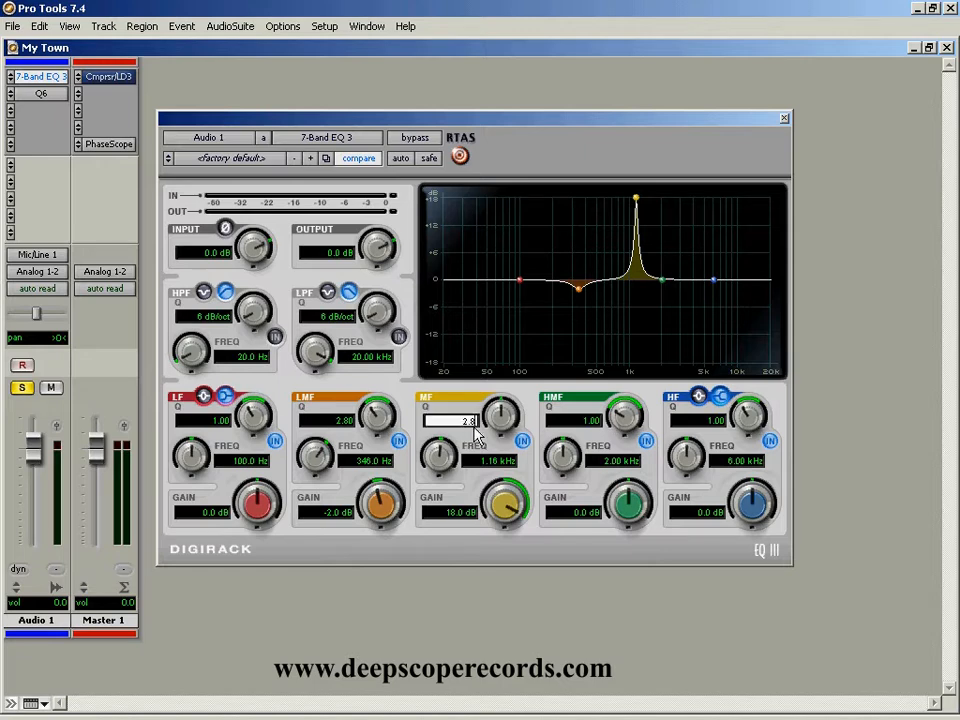
{"action": "type", "text": "2.8"}
{"action": "key", "text": "Return"}
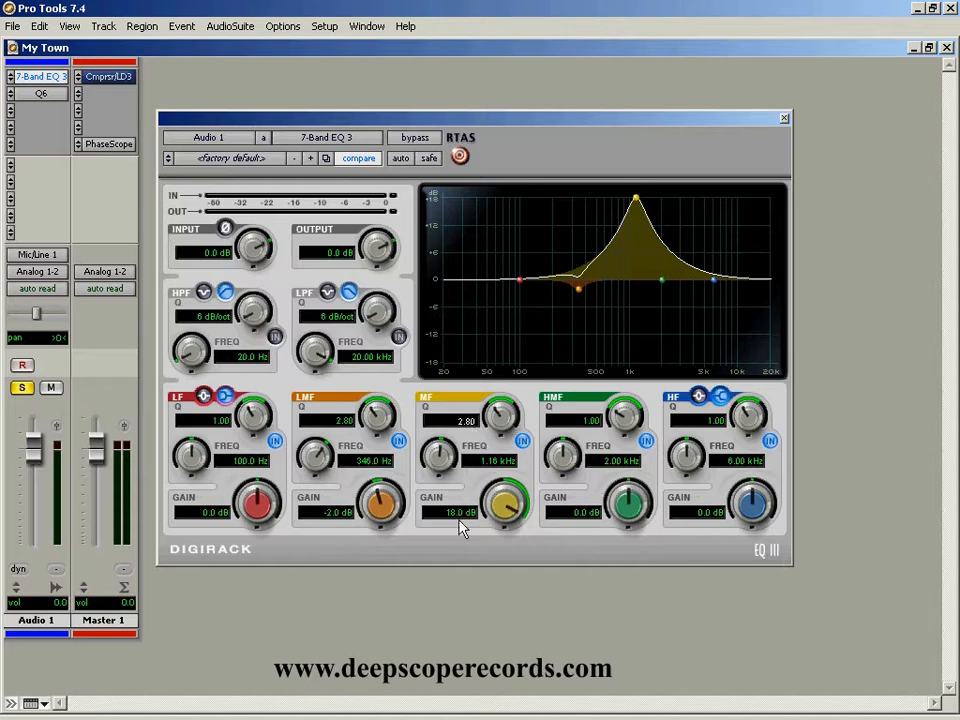
{"action": "left_click", "coordinate": [458, 518]}
{"action": "type", "text": "1.5"}
{"action": "key", "text": "Return"}
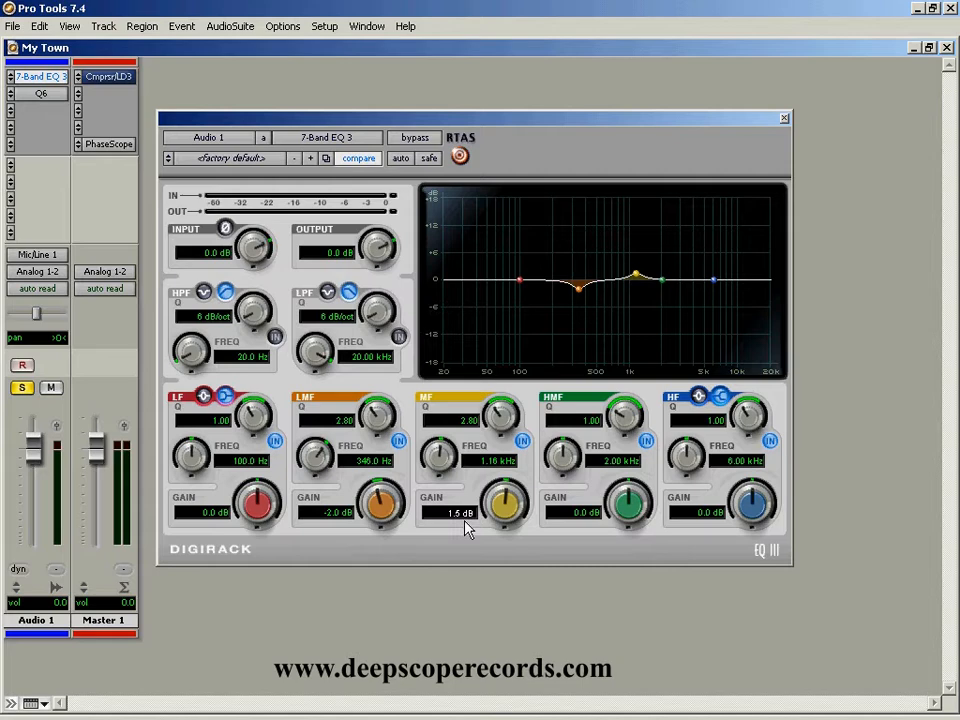
Step: Show the vox mix track in the mixer and move the EQ window clear of the channel strips
{"action": "left_click", "coordinate": [11, 704]}
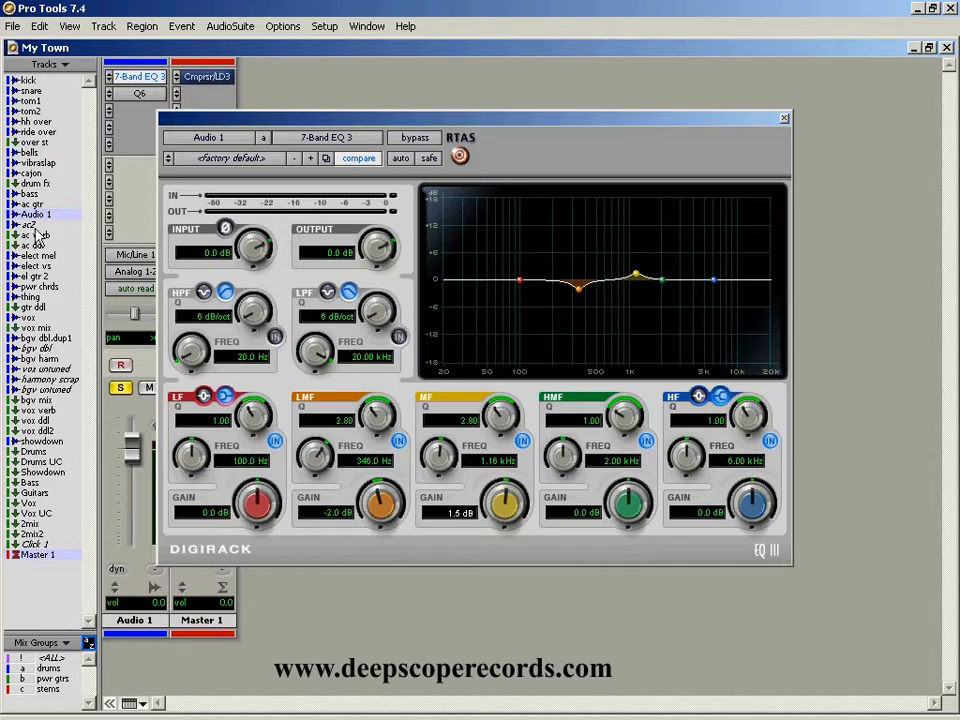
{"action": "left_click", "coordinate": [36, 330]}
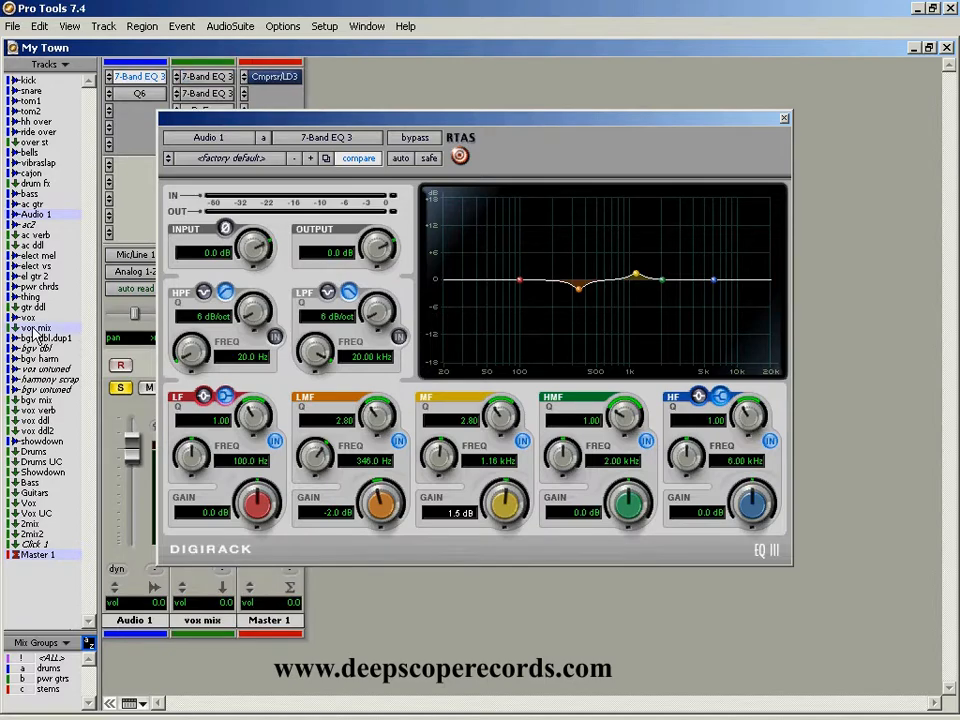
{"action": "left_click_drag", "start_coordinate": [285, 118], "coordinate": [480, 117]}
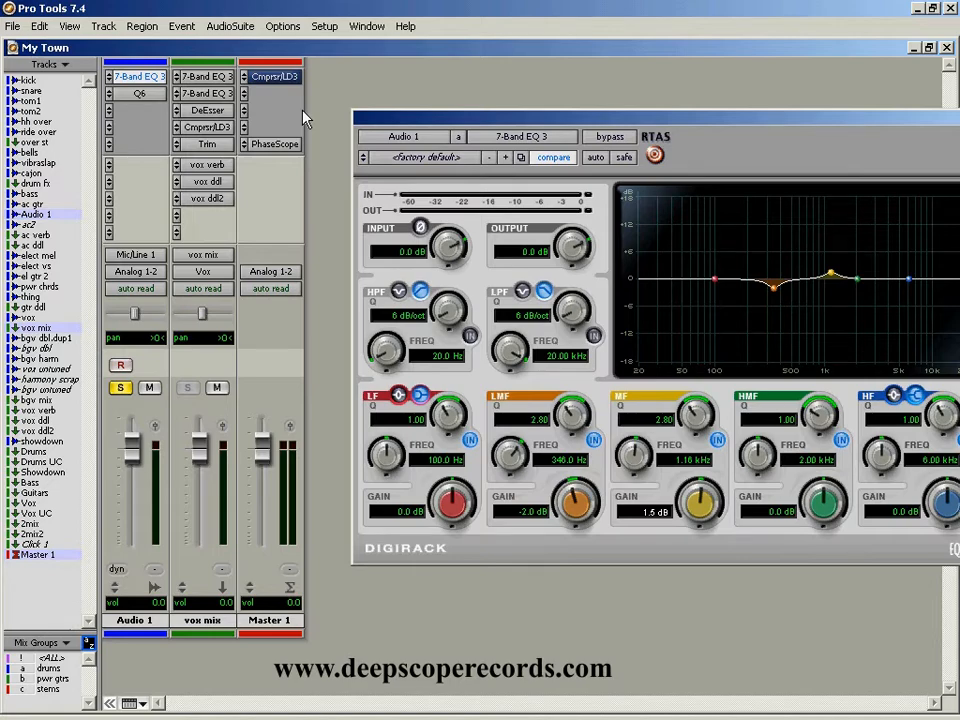
Step: Inspect both 7-Band EQ 3 inserts on vox mix and the Q6 insert on Audio 1
{"action": "left_click", "coordinate": [207, 76]}
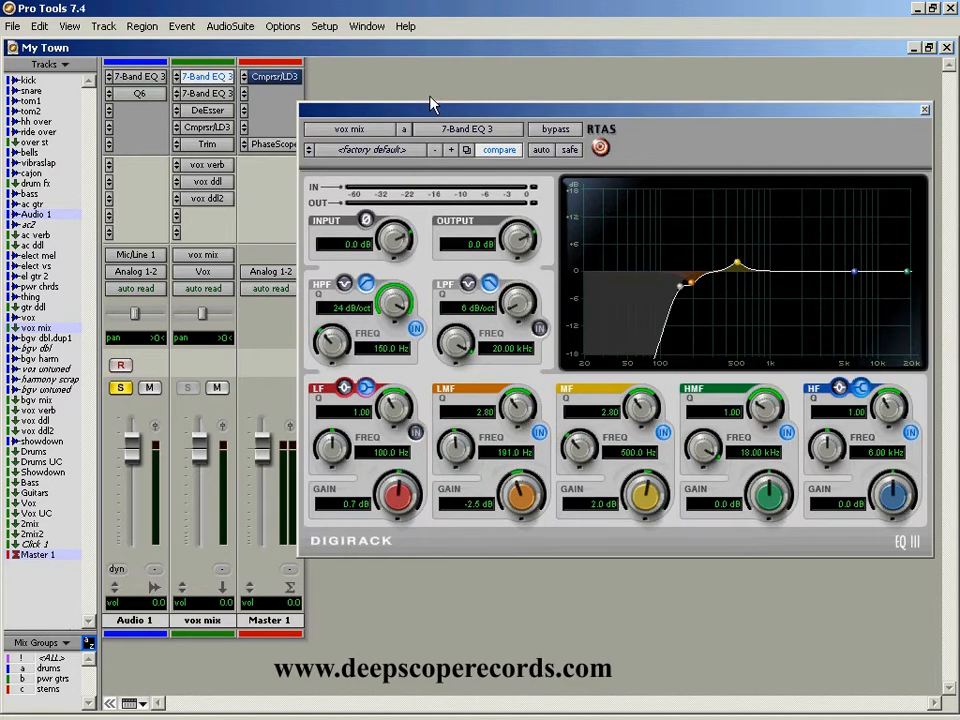
{"action": "left_click", "coordinate": [218, 92]}
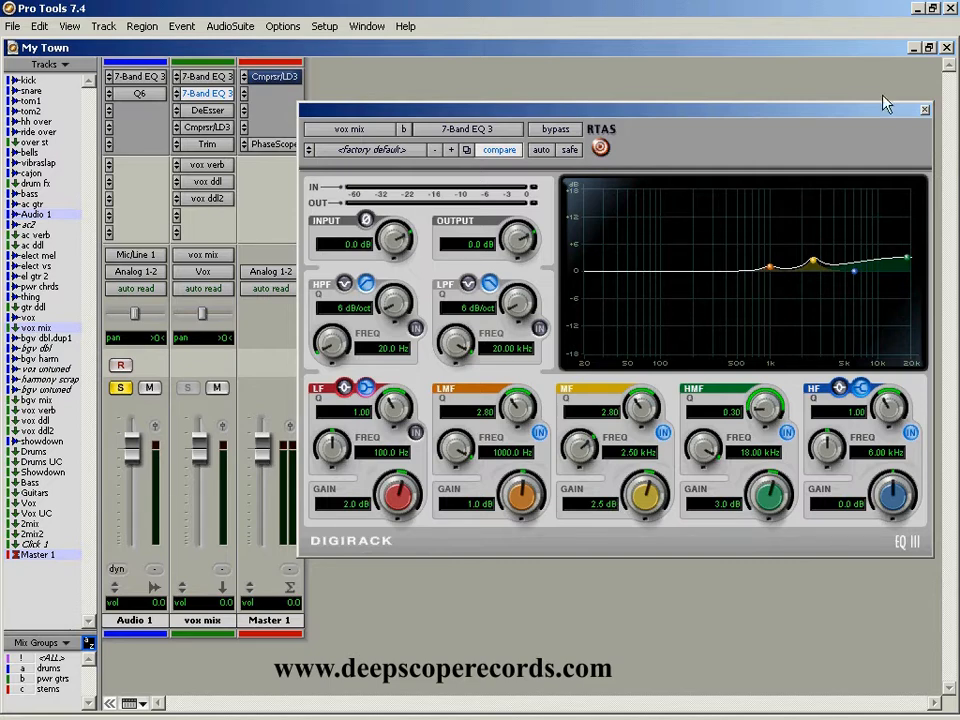
{"action": "left_click", "coordinate": [924, 109]}
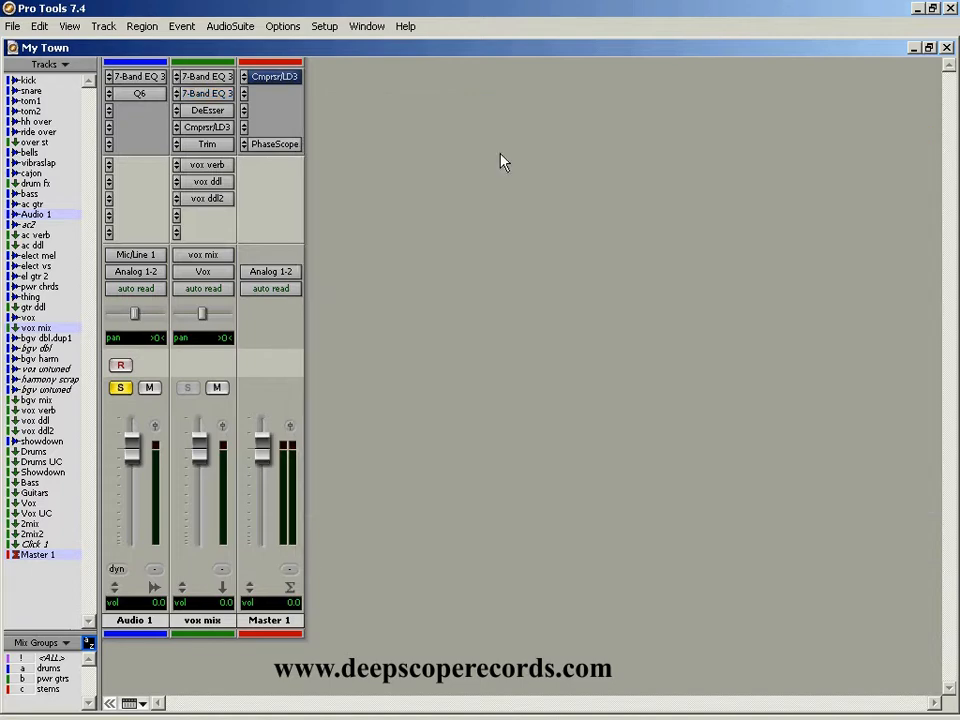
{"action": "left_click", "coordinate": [152, 95]}
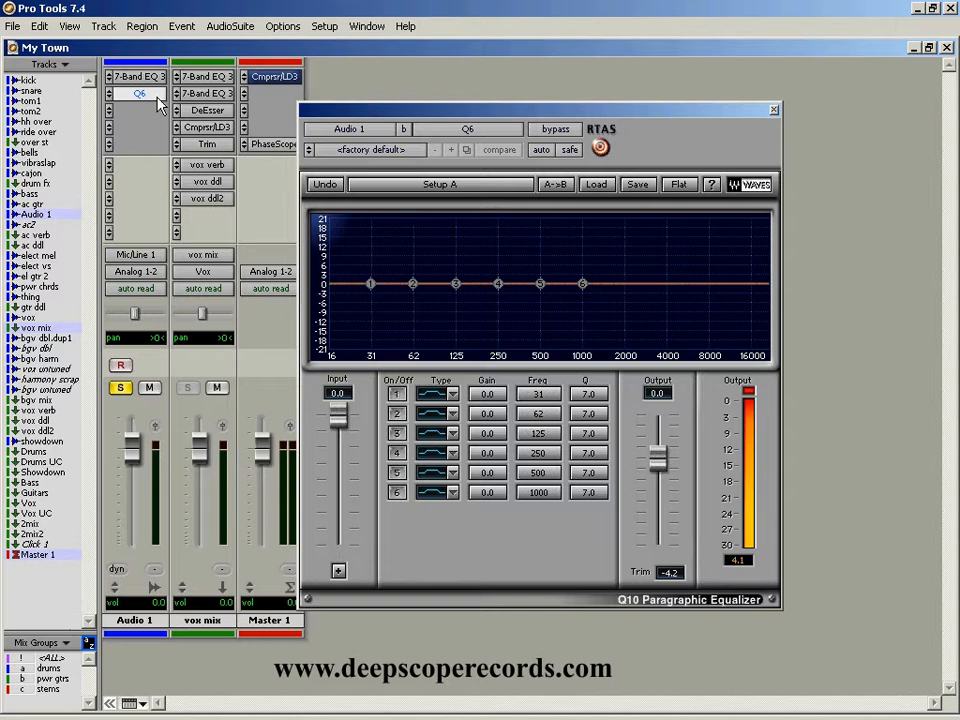
{"action": "left_click", "coordinate": [157, 97]}
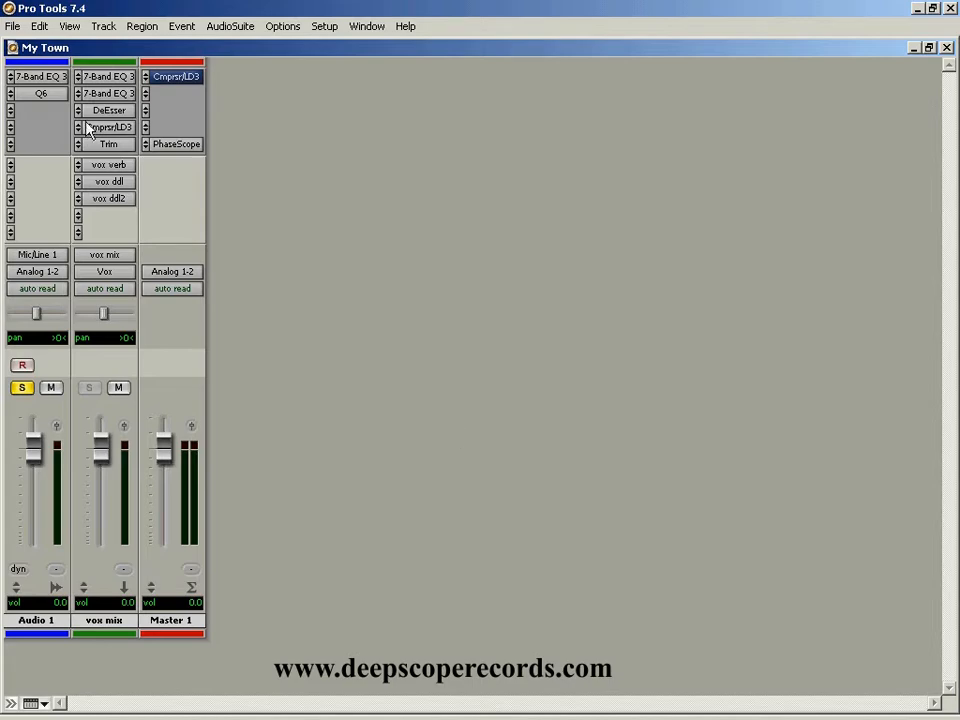
Step: Reopen Audio 1's 7-Band EQ 3 beside the channel strips and mute the vox mix track
{"action": "left_click", "coordinate": [40, 76]}
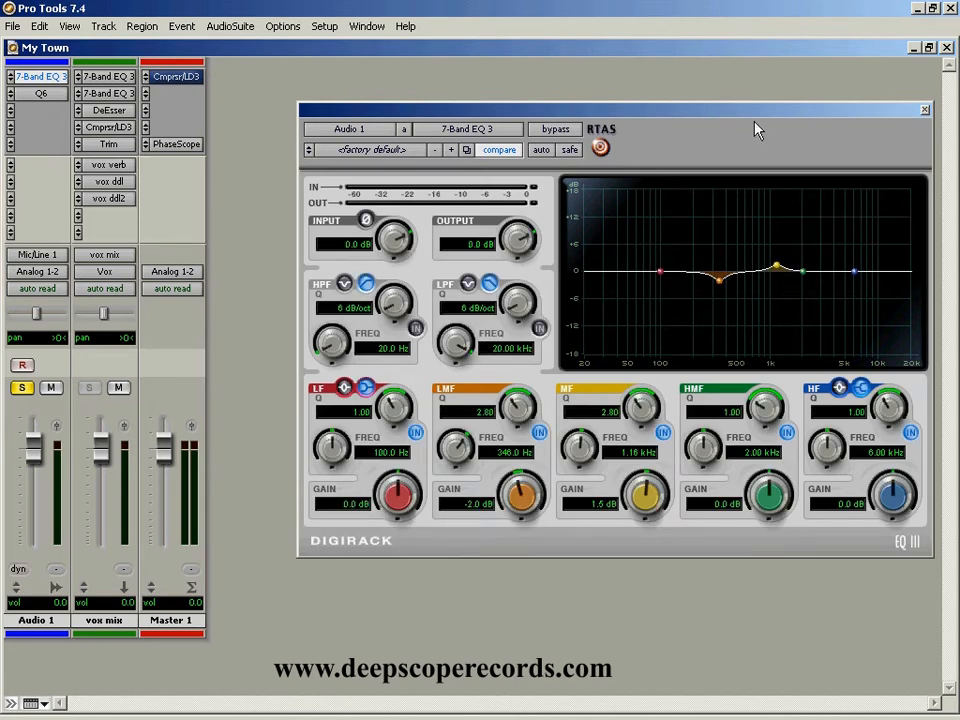
{"action": "left_click_drag", "start_coordinate": [757, 130], "coordinate": [717, 118]}
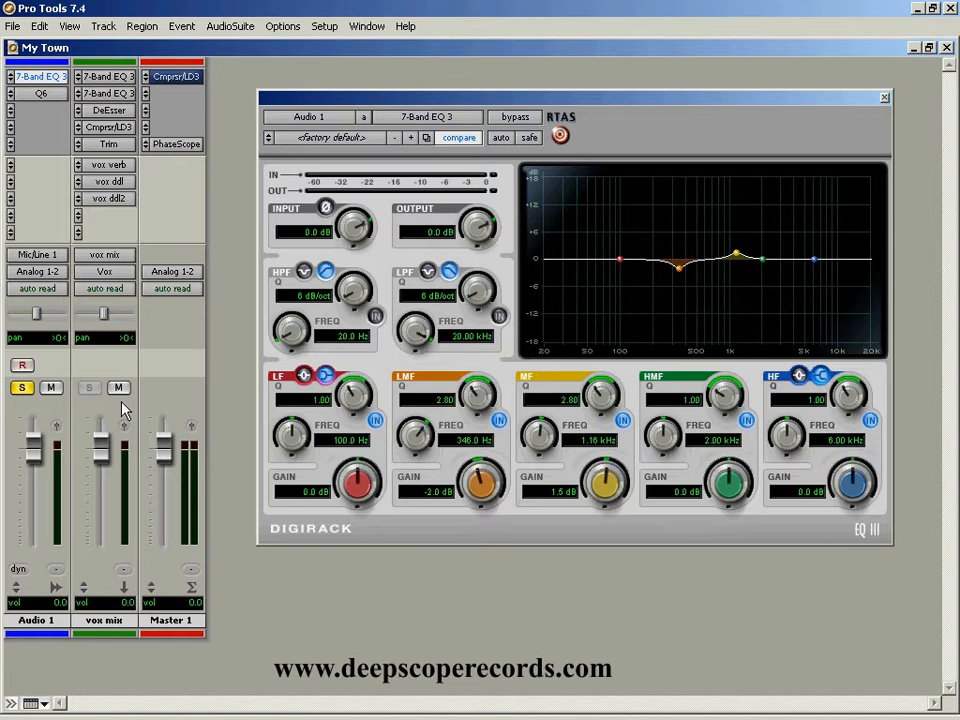
{"action": "left_click", "coordinate": [118, 387]}
Step: Enable the high-pass filter on Audio 1's EQ with a slope of 24 dB/oct
{"action": "left_click", "coordinate": [375, 316]}
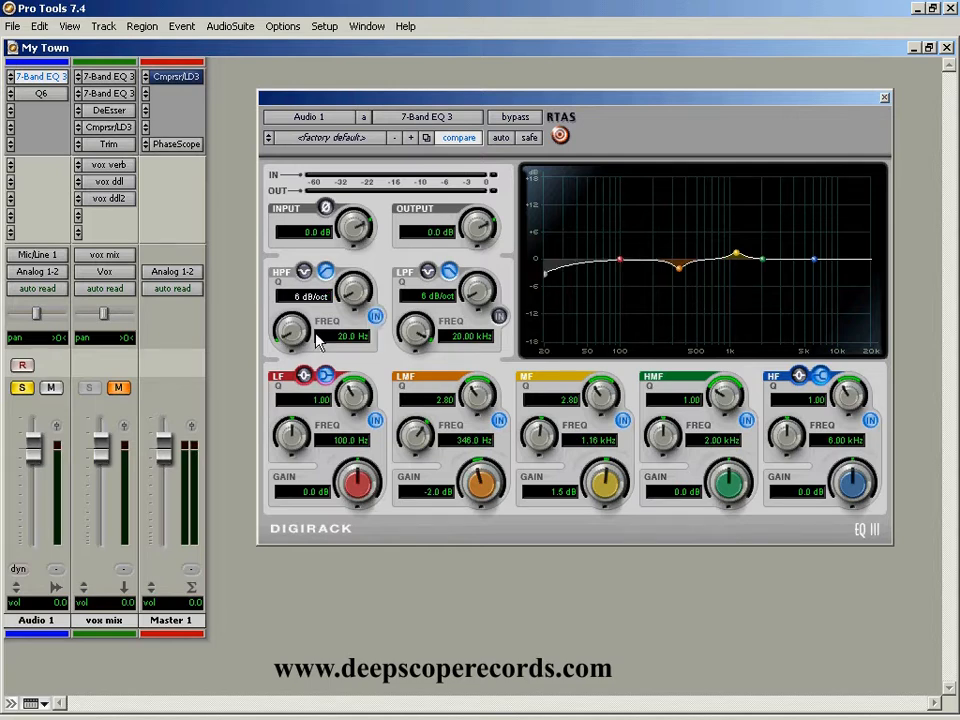
{"action": "type", "text": "24"}
{"action": "key", "text": "Return"}
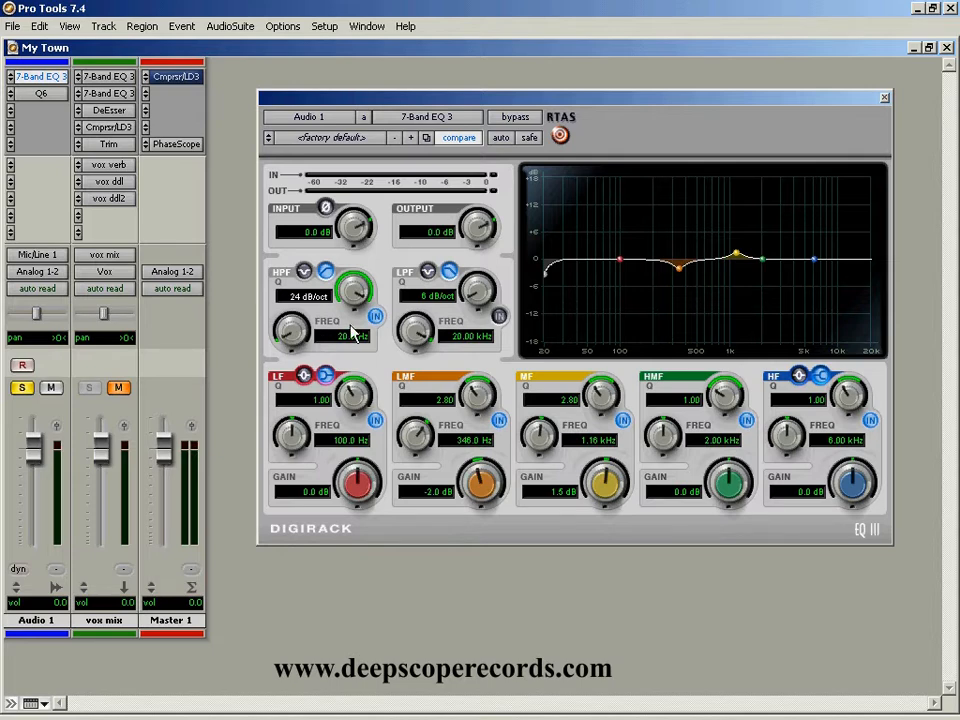
{"action": "left_click", "coordinate": [318, 299]}
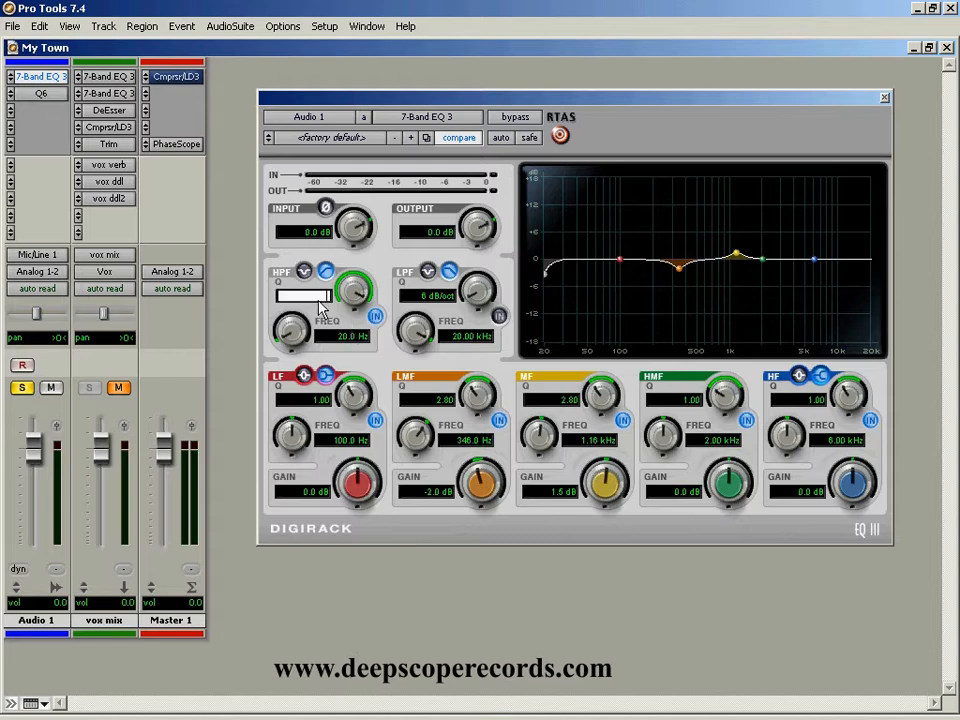
{"action": "left_click", "coordinate": [226, 380]}
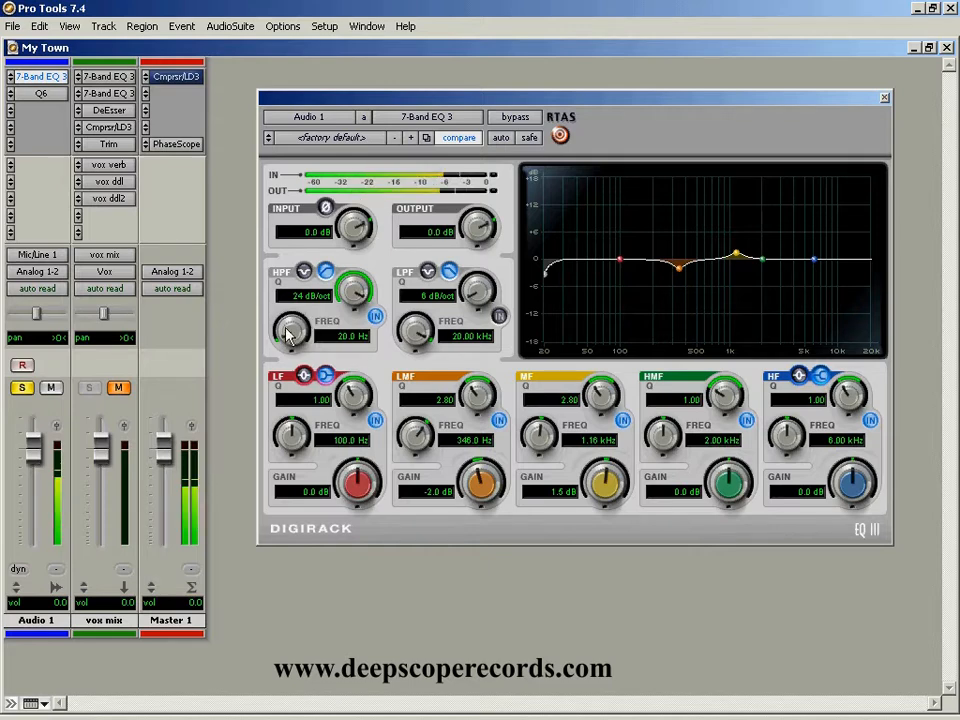
Step: Sweep Audio 1's high-pass filter frequency up to 2.00 kHz, bring it back to 68.2 Hz and switch the filter out
{"action": "left_click_drag", "start_coordinate": [289, 328], "coordinate": [287, 283]}
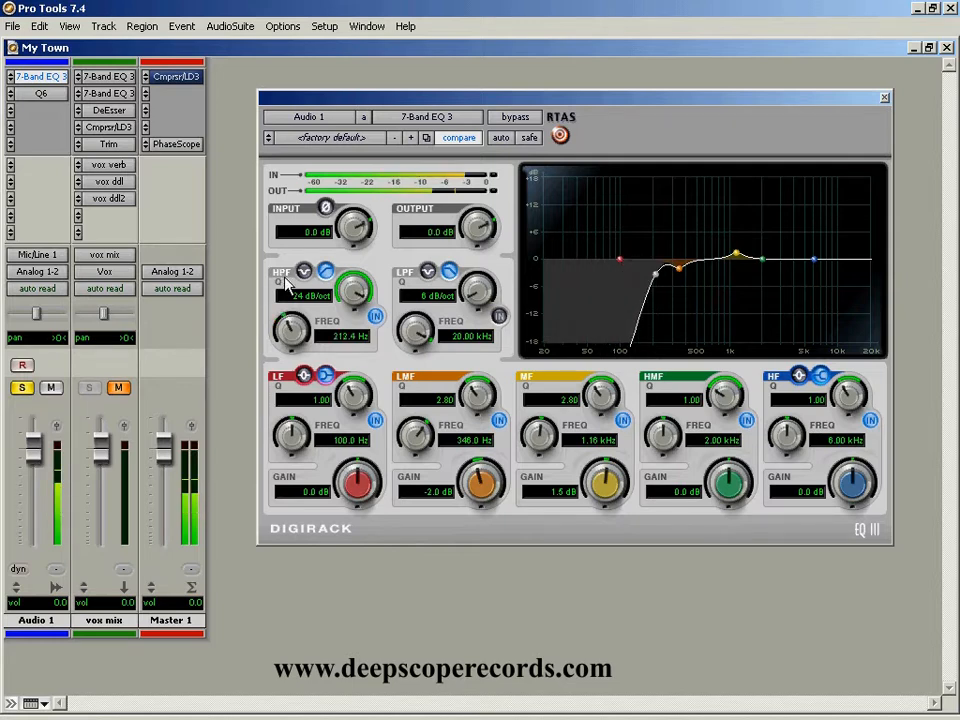
{"action": "left_click_drag", "start_coordinate": [286, 284], "coordinate": [281, 303]}
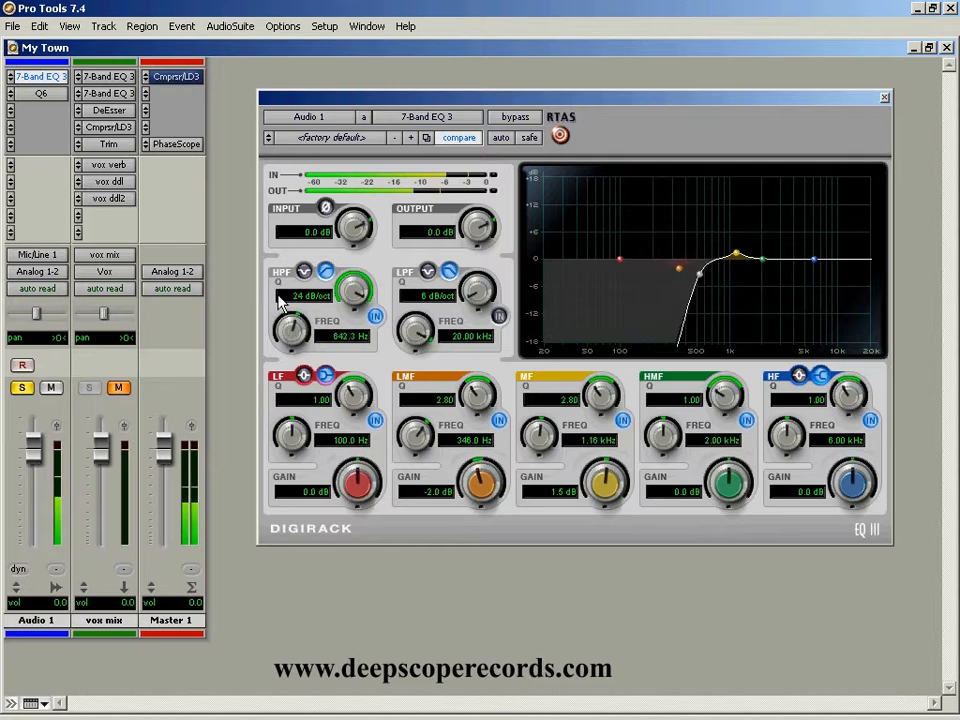
{"action": "left_click_drag", "start_coordinate": [281, 303], "coordinate": [291, 330]}
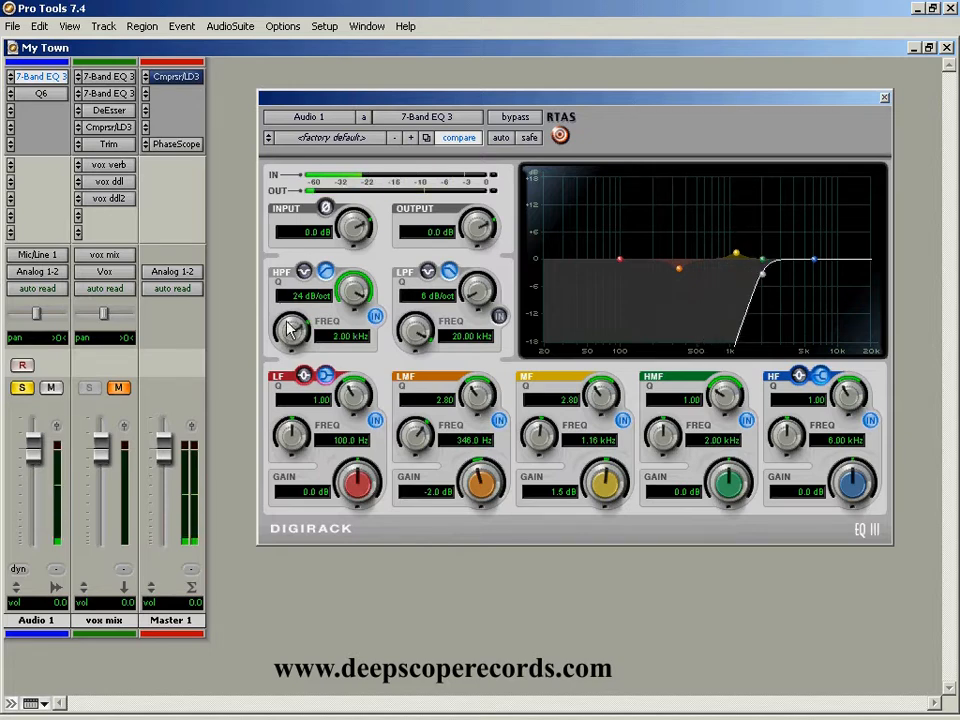
{"action": "left_click_drag", "start_coordinate": [291, 330], "coordinate": [323, 338]}
{"action": "left_click", "coordinate": [376, 317]}
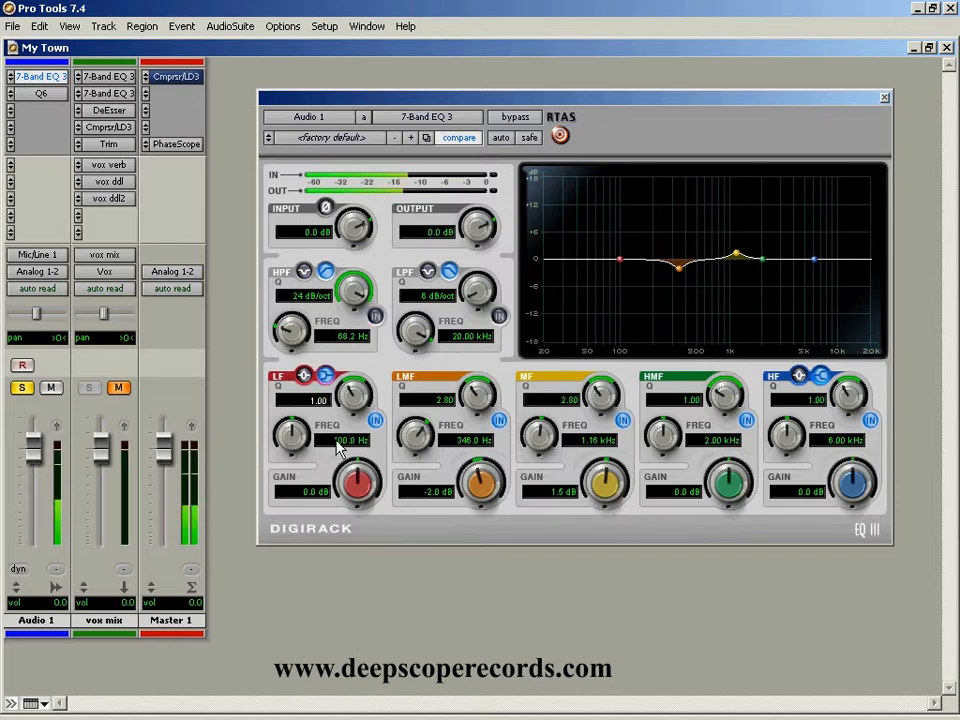
Step: Audition a low-frequency boost by raising the LF gain to 11.4 dB, and reset it to 0.0 dB
{"action": "left_click_drag", "start_coordinate": [345, 481], "coordinate": [338, 452]}
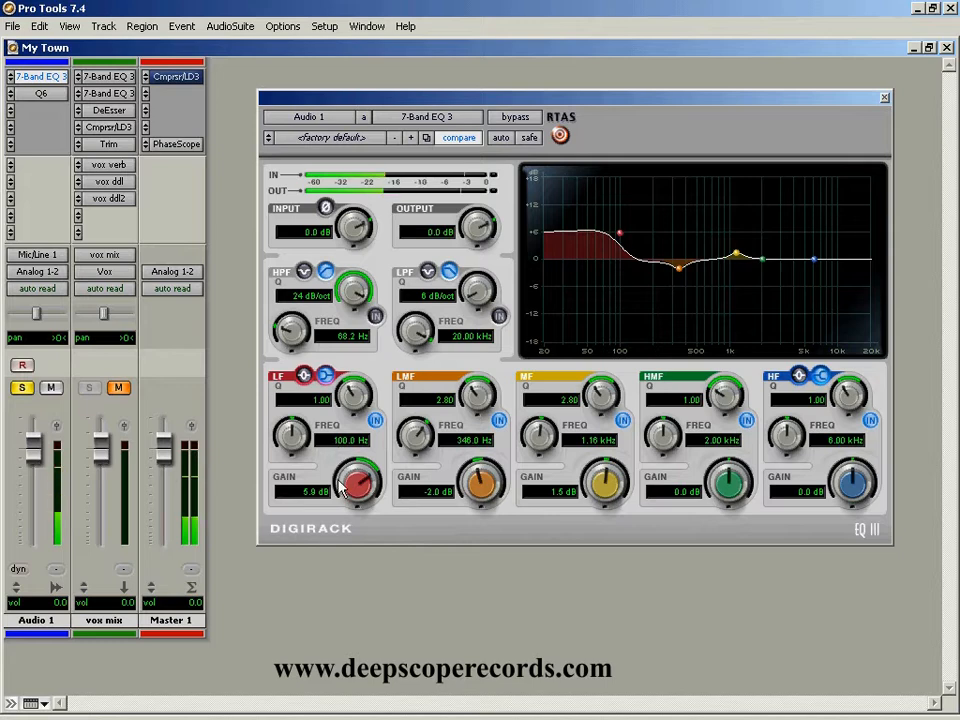
{"action": "left_click_drag", "start_coordinate": [350, 486], "coordinate": [353, 454]}
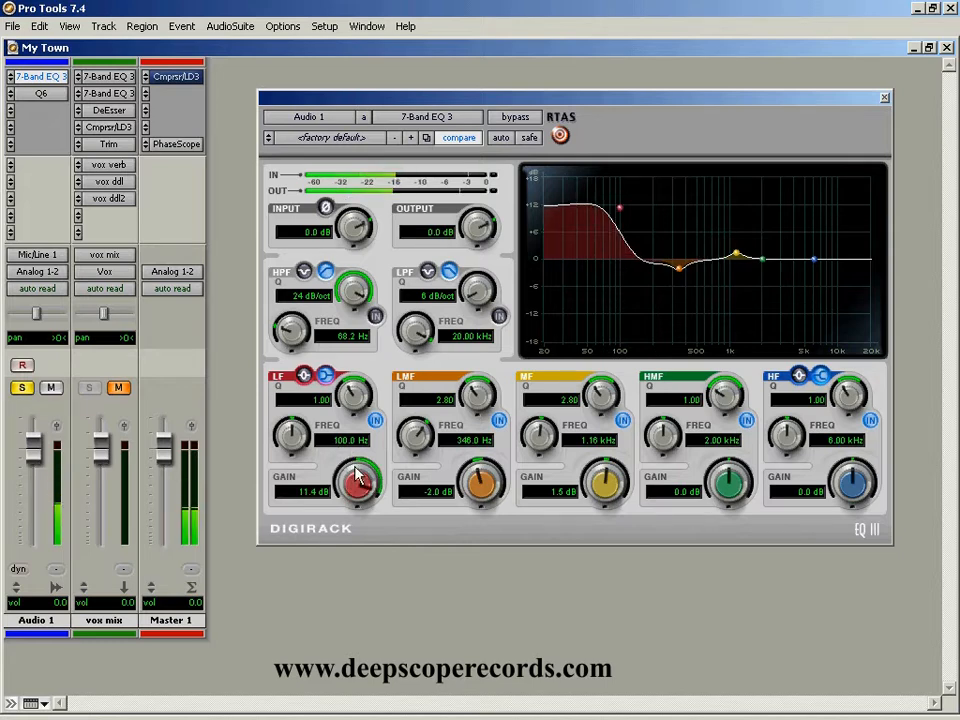
{"action": "left_click", "coordinate": [355, 478], "text": "alt"}
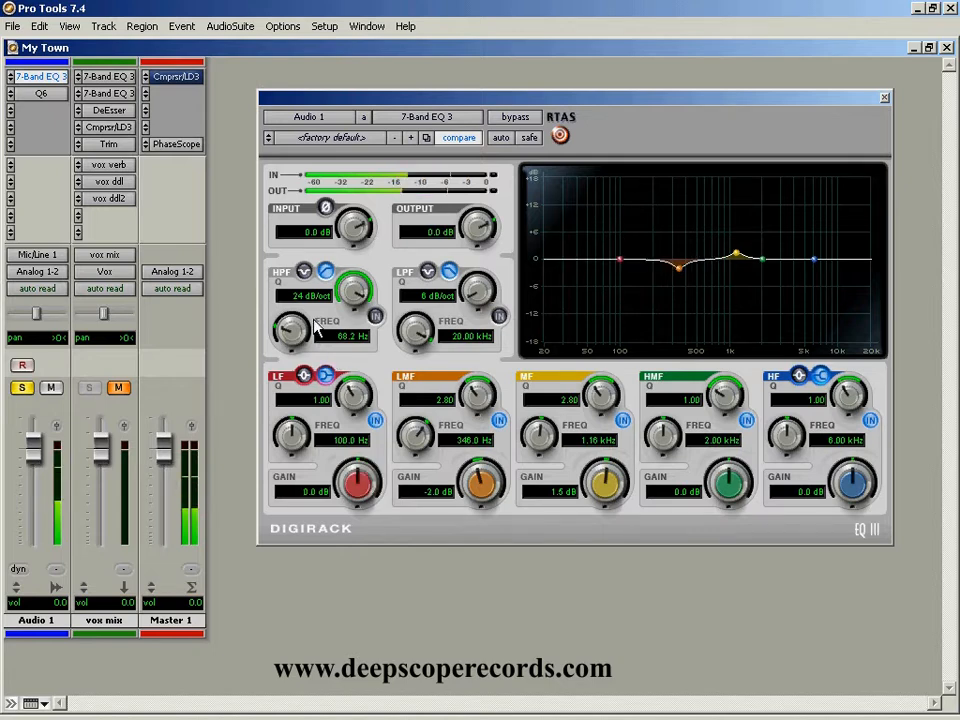
Step: Switch the high-pass filter back in and raise its cutoff frequency to 342.7 Hz
{"action": "left_click_drag", "start_coordinate": [303, 333], "coordinate": [281, 320]}
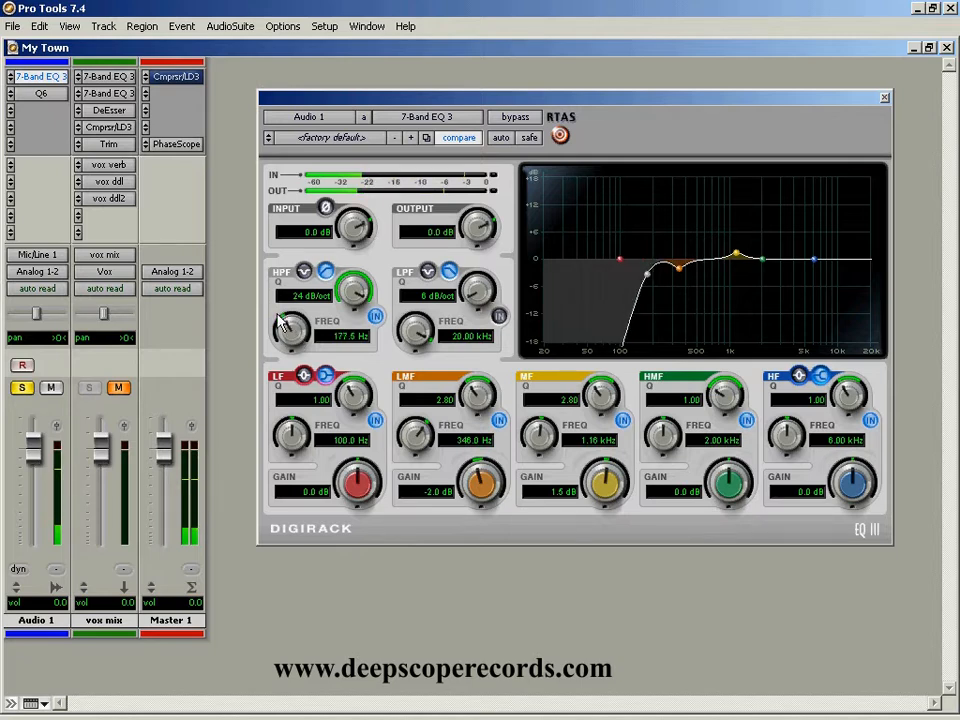
{"action": "left_click_drag", "start_coordinate": [283, 322], "coordinate": [356, 331]}
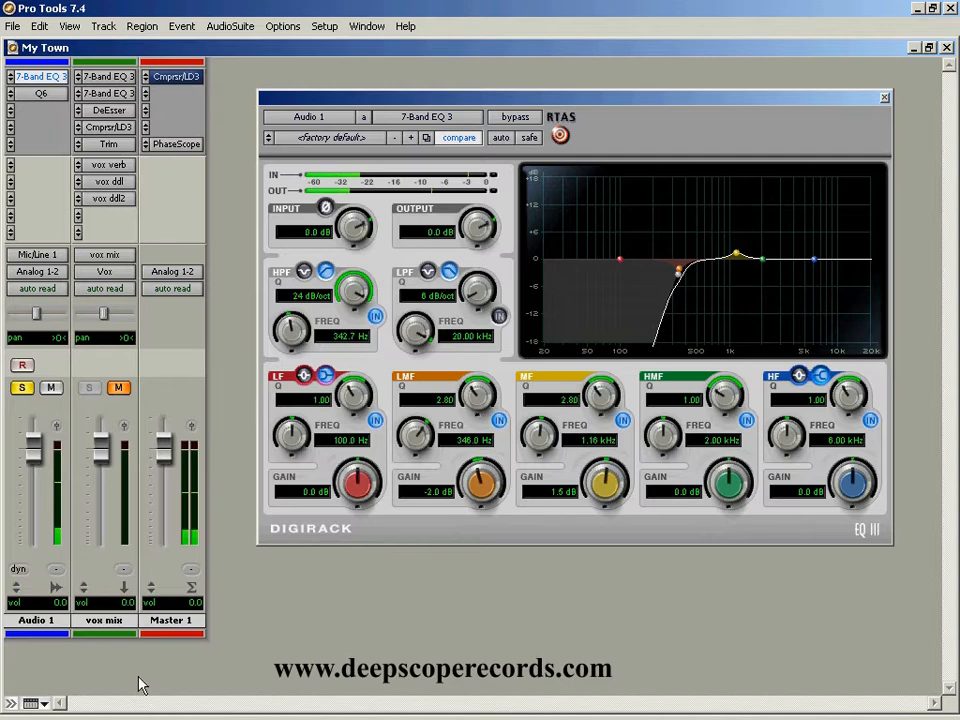
Step: Show the ac gtr track in the mixer and inspect the first 7-Band EQ 3 insert on vox mix
{"action": "left_click", "coordinate": [12, 703]}
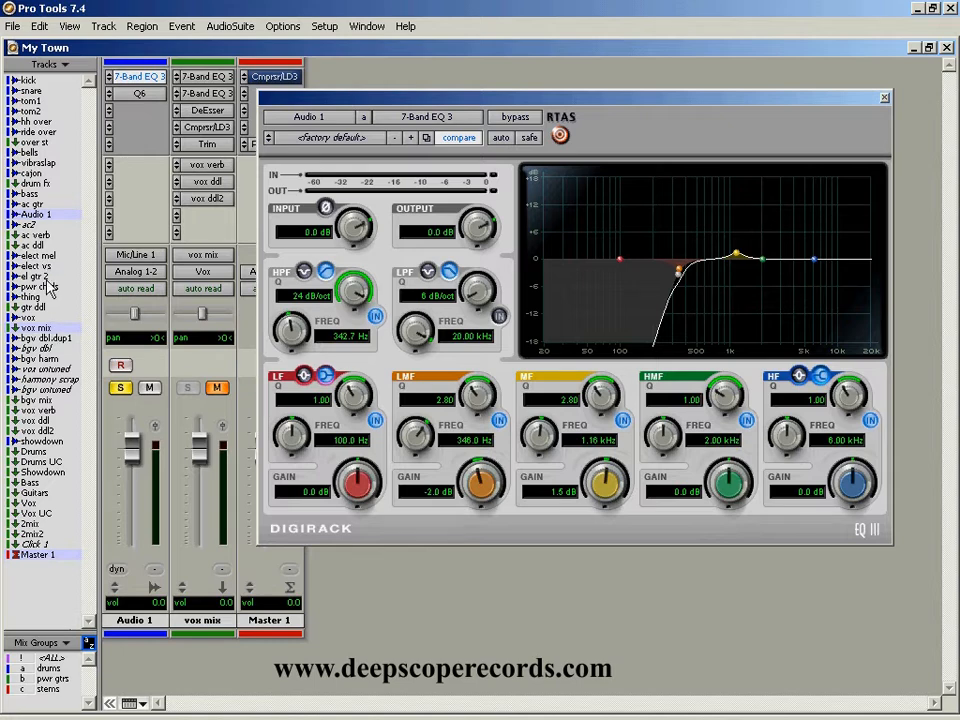
{"action": "left_click", "coordinate": [49, 206]}
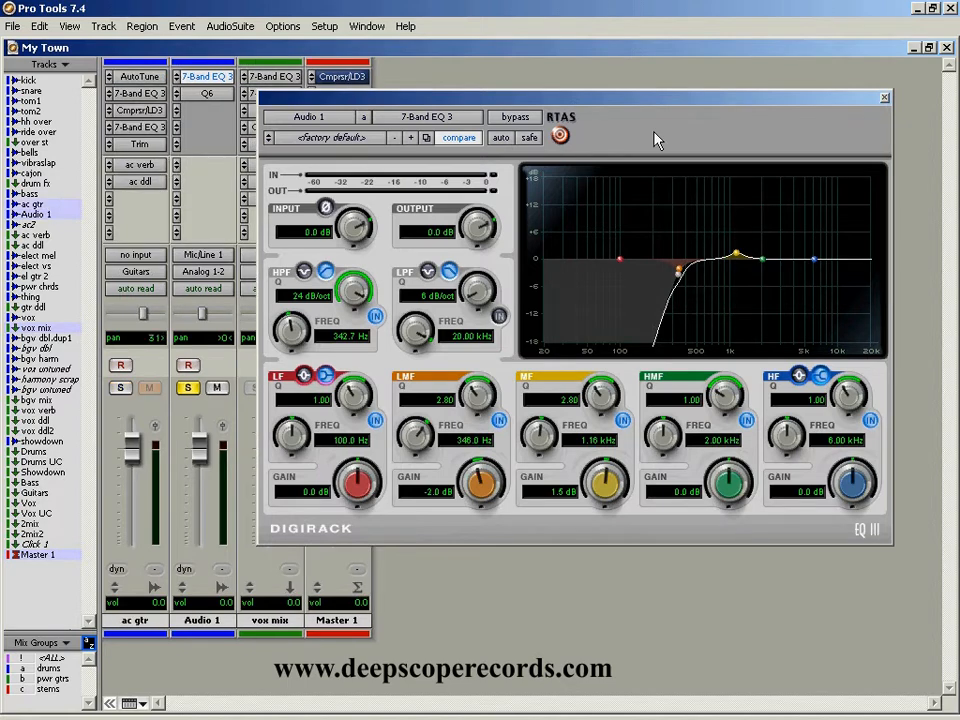
{"action": "left_click", "coordinate": [884, 98]}
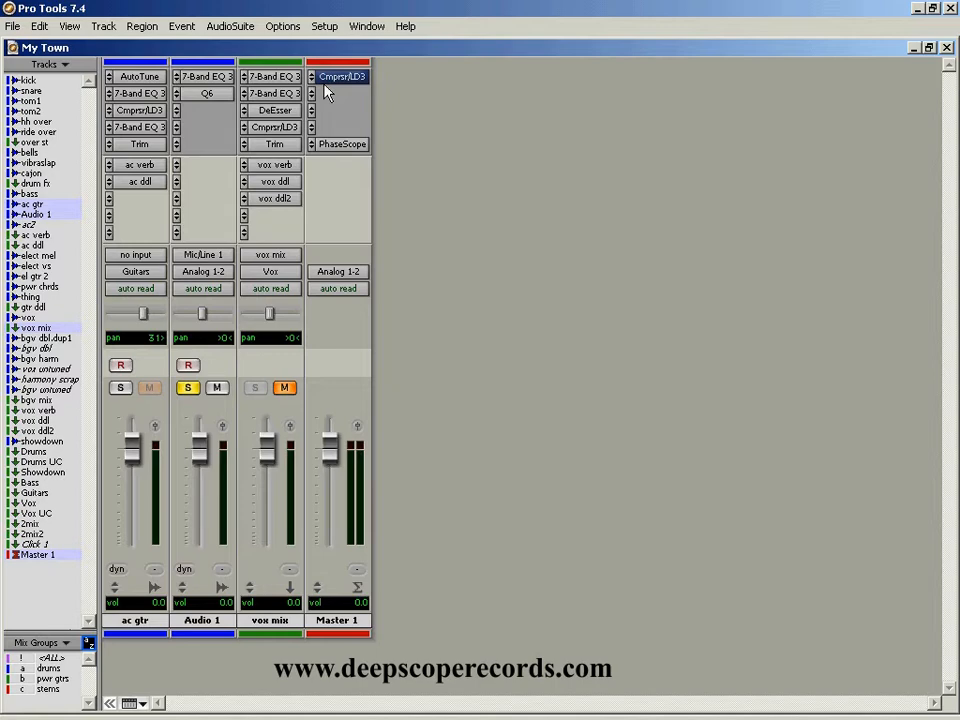
{"action": "left_click", "coordinate": [274, 76]}
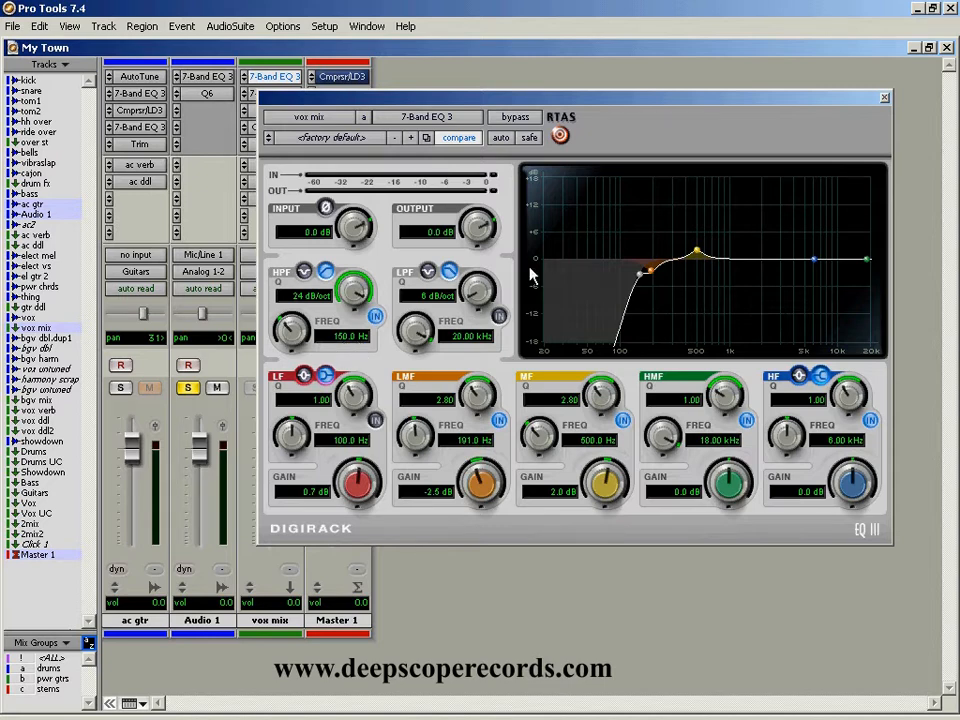
{"action": "left_click", "coordinate": [884, 99]}
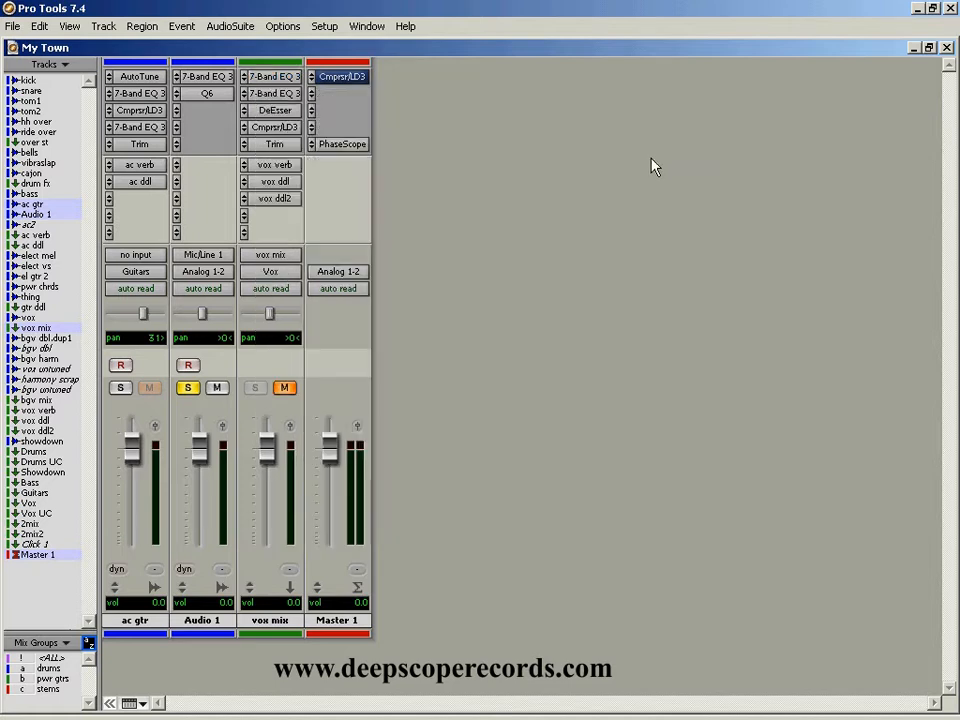
Step: Collapse the track list and hide the vox mix and ac gtr tracks from the mixer
{"action": "left_click", "coordinate": [110, 704]}
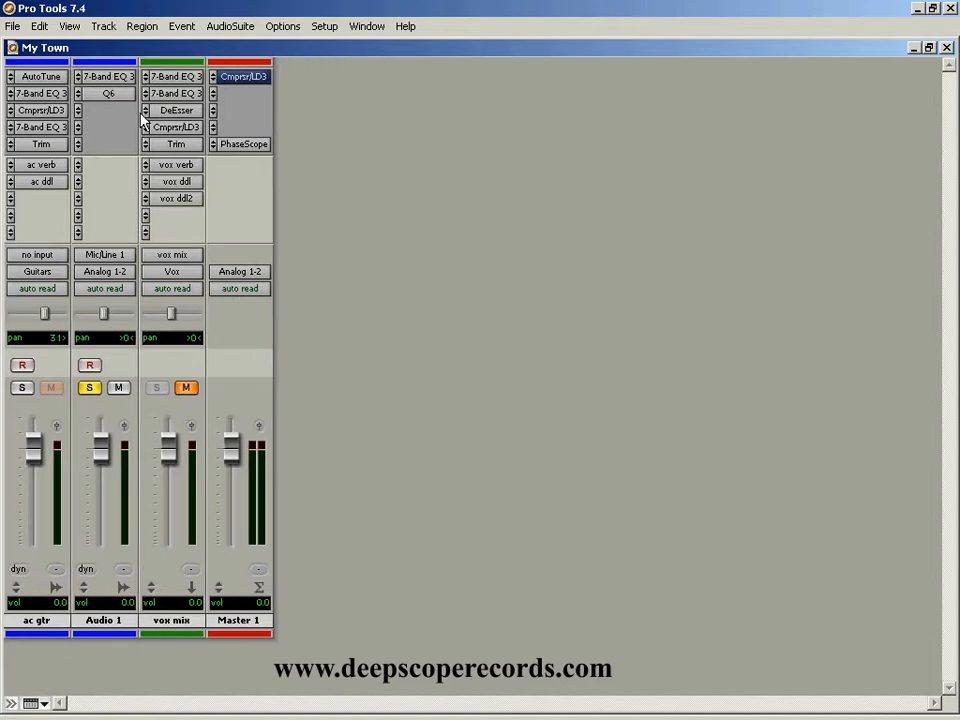
{"action": "right_click", "coordinate": [170, 622]}
{"action": "left_click", "coordinate": [200, 499]}
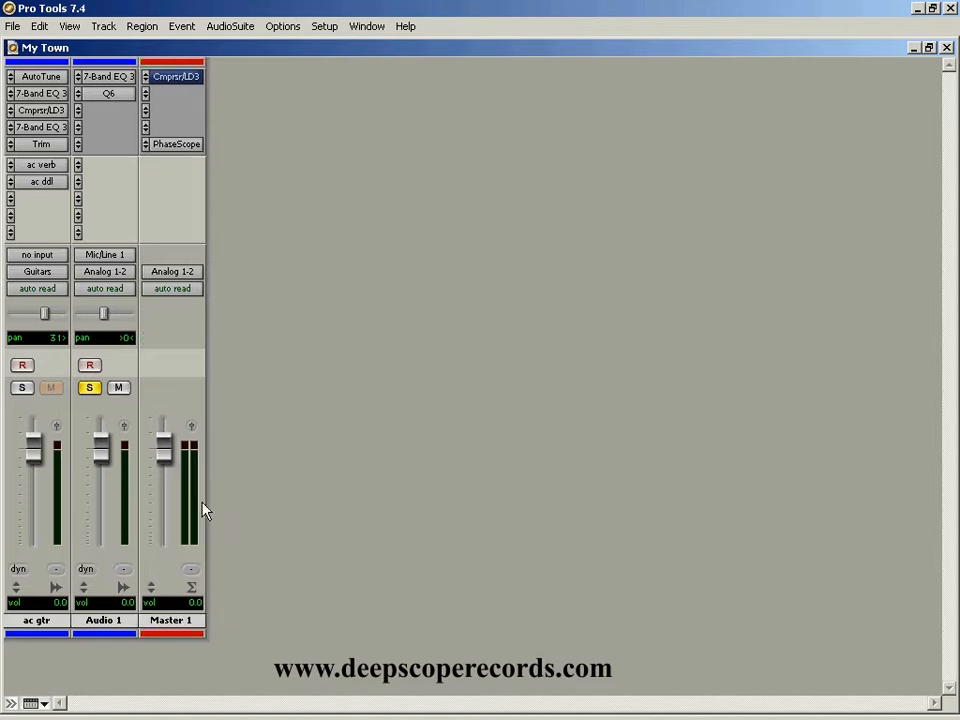
{"action": "right_click", "coordinate": [27, 625]}
{"action": "left_click", "coordinate": [80, 502]}
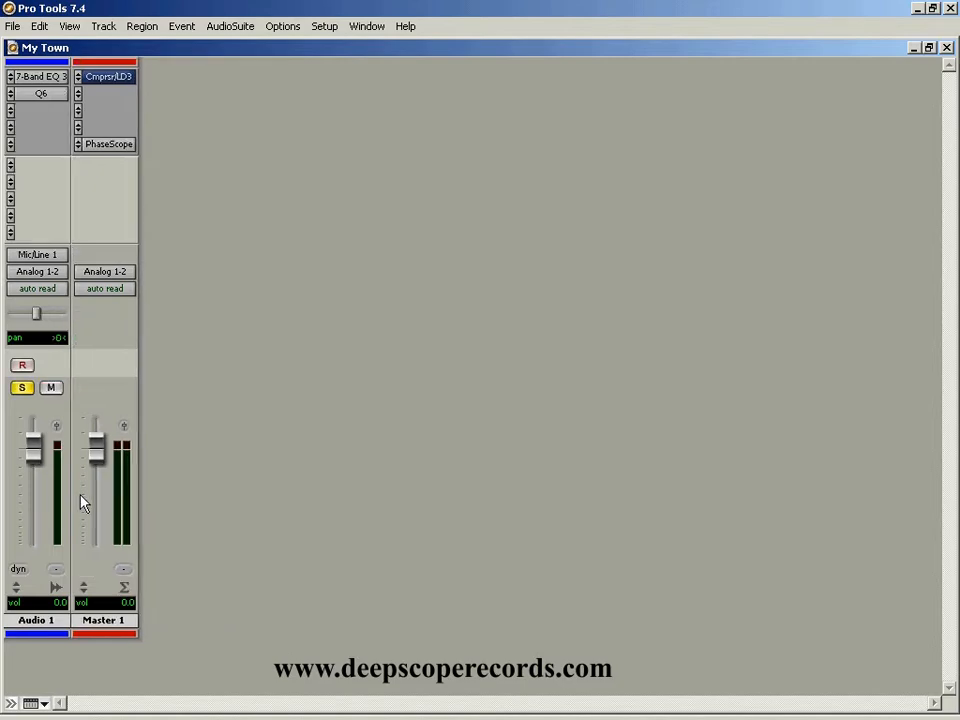
Step: Open Audio 1's Q6 insert and try band 1 as a Low Pass and as a Hi Pass filter
{"action": "left_click", "coordinate": [41, 95]}
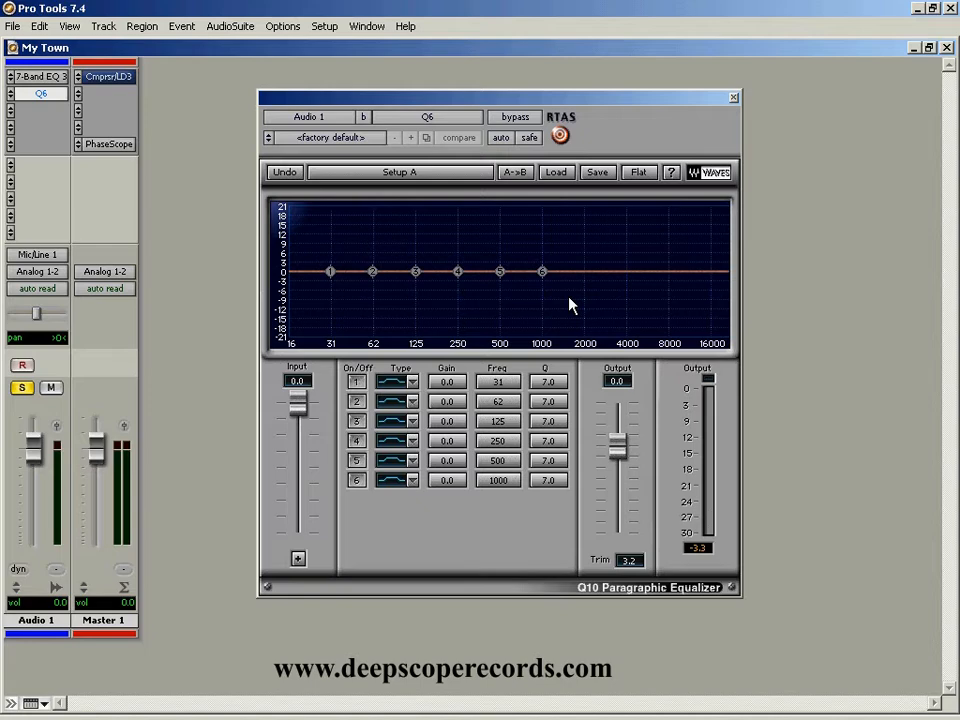
{"action": "left_click", "coordinate": [411, 382]}
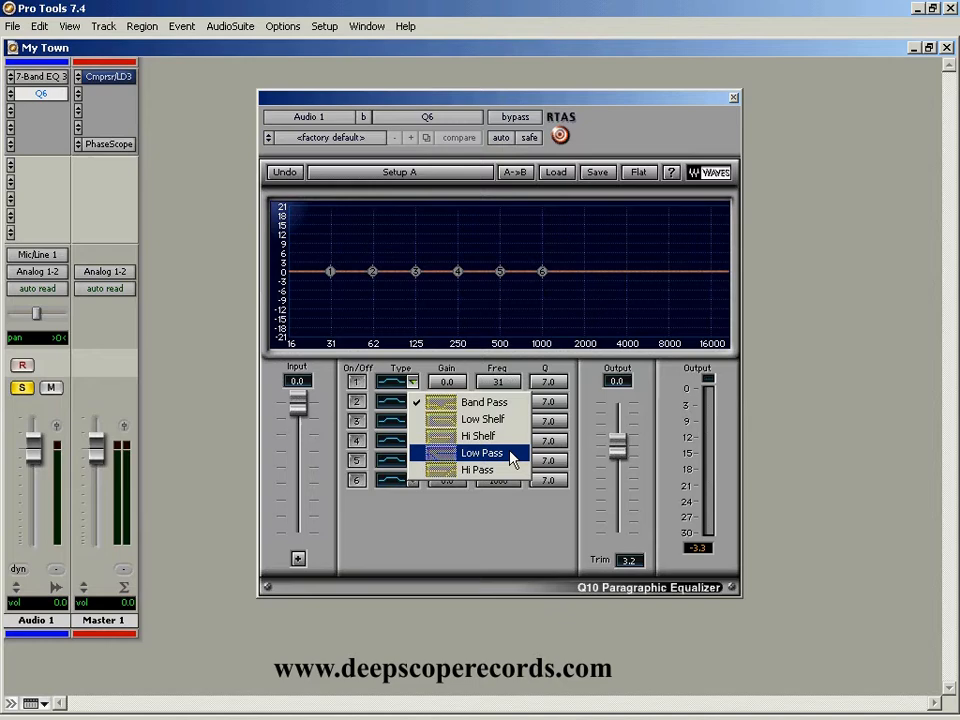
{"action": "left_click", "coordinate": [512, 455]}
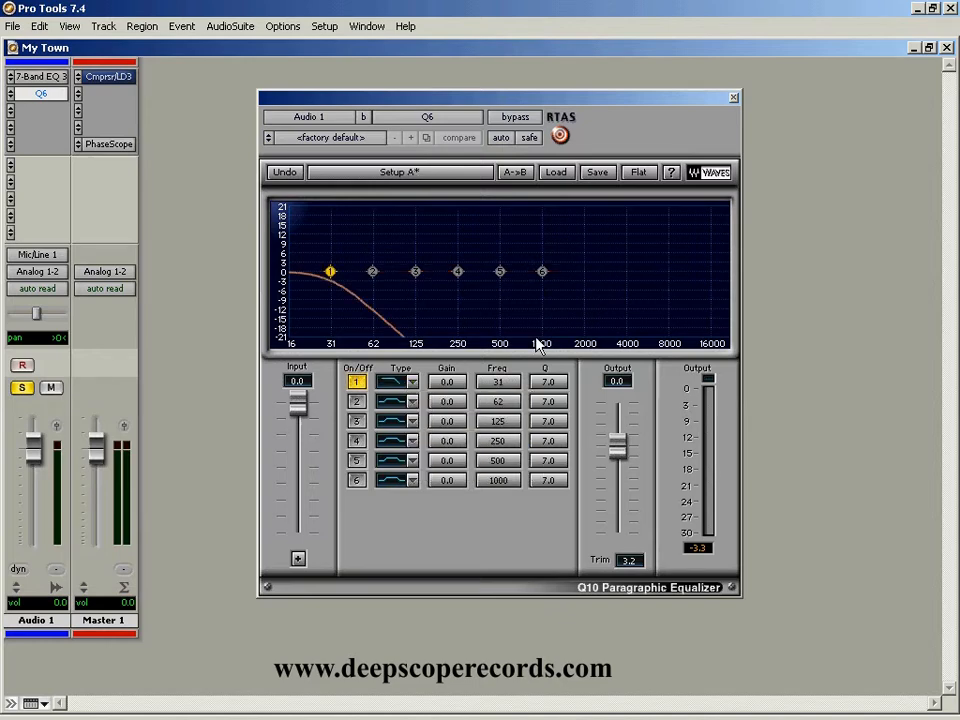
{"action": "left_click", "coordinate": [412, 382]}
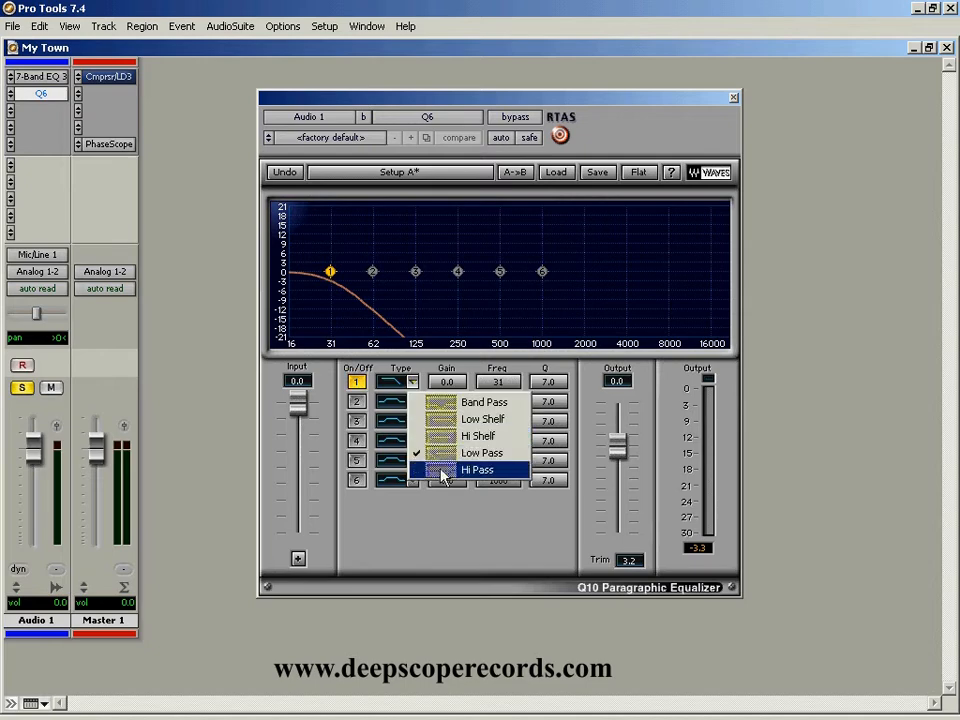
{"action": "left_click", "coordinate": [441, 470]}
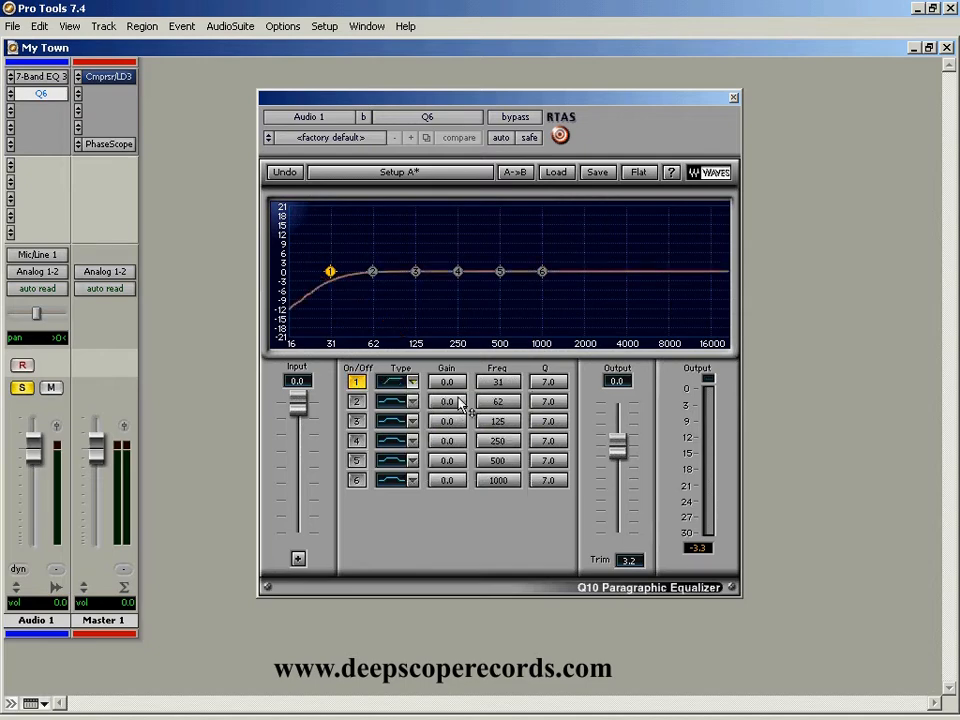
Step: Set Q6 band 1's frequency to 54 and Q to 25.1, and switch the band on
{"action": "left_click_drag", "start_coordinate": [487, 382], "coordinate": [432, 377]}
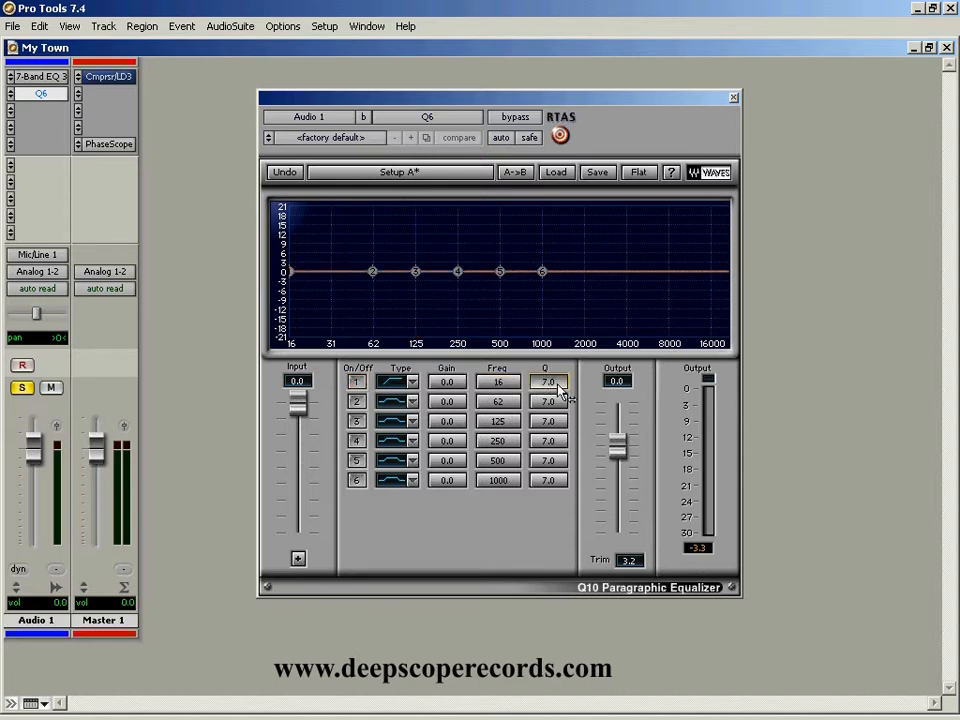
{"action": "left_click_drag", "start_coordinate": [543, 378], "coordinate": [361, 406]}
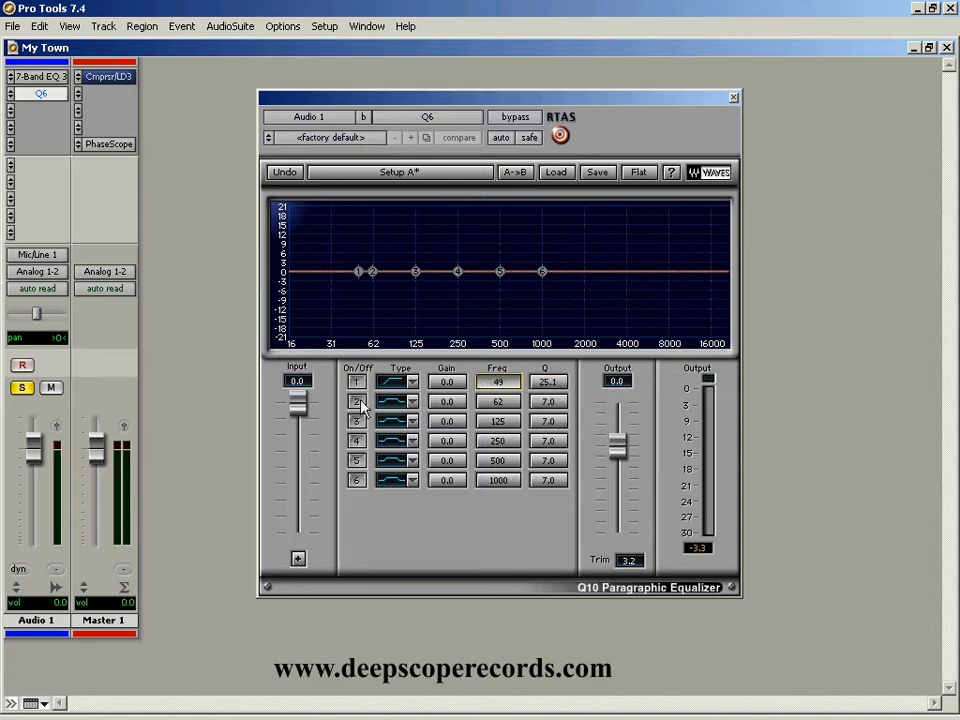
{"action": "left_click", "coordinate": [356, 381]}
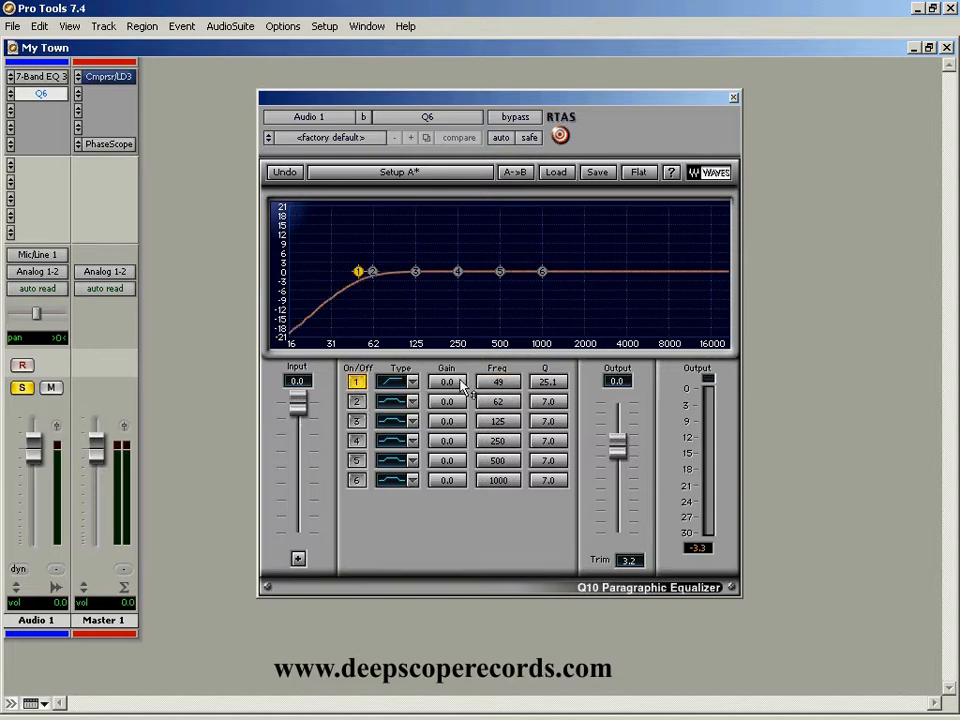
{"action": "left_click_drag", "start_coordinate": [482, 382], "coordinate": [450, 381]}
Step: Change Q6 band 1 to Band Pass with a gain of 0.9 and a Q of 21.6
{"action": "left_click", "coordinate": [413, 383]}
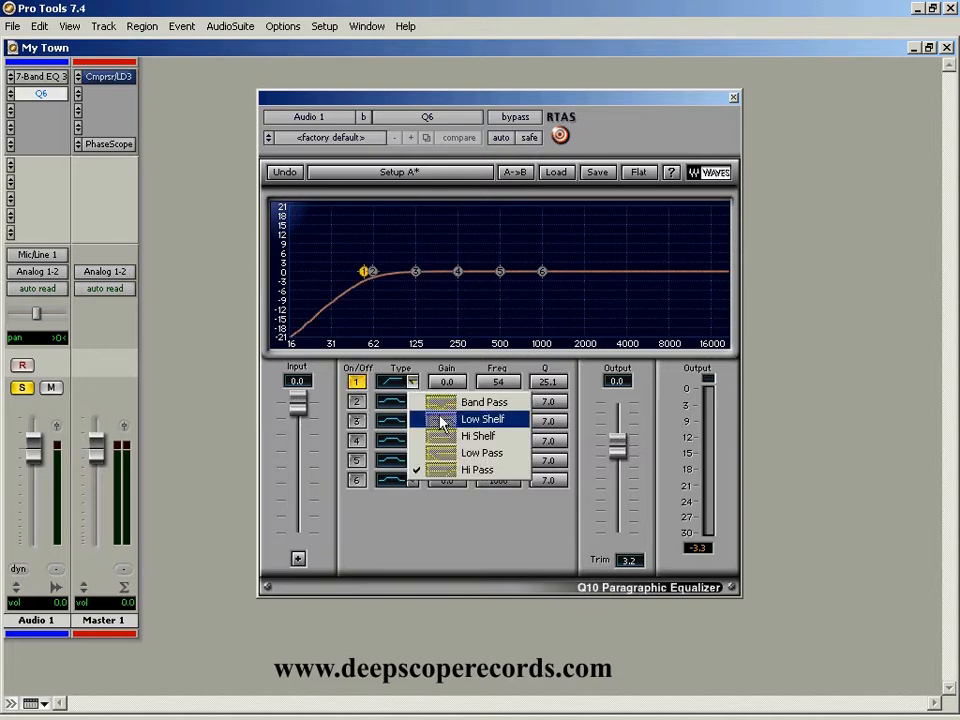
{"action": "left_click", "coordinate": [443, 421]}
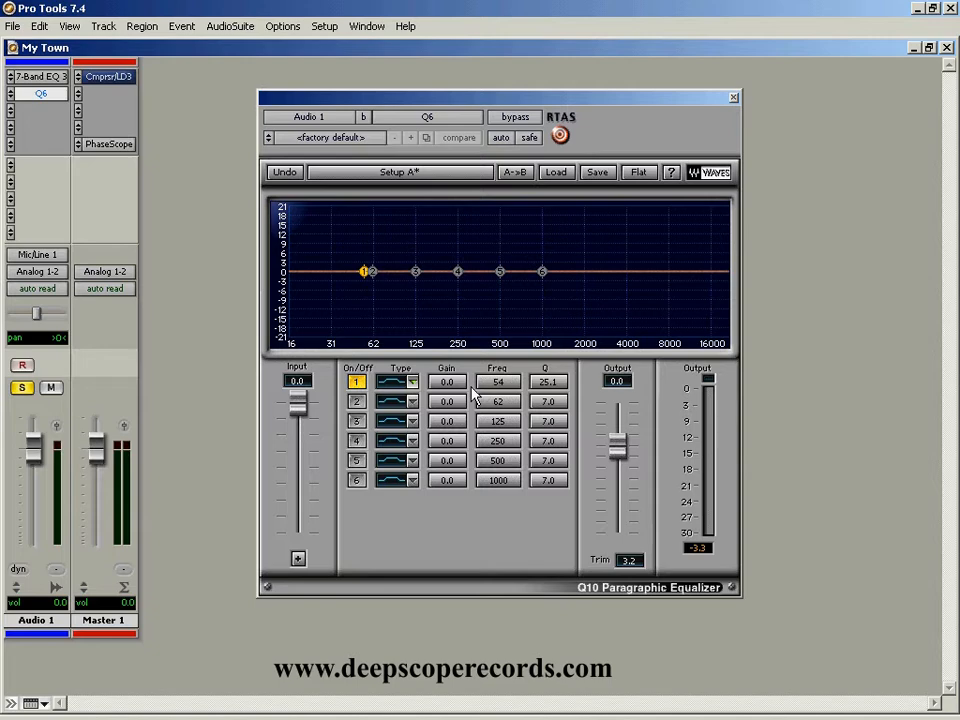
{"action": "left_click_drag", "start_coordinate": [458, 385], "coordinate": [467, 391]}
{"action": "left_click_drag", "start_coordinate": [547, 382], "coordinate": [535, 392]}
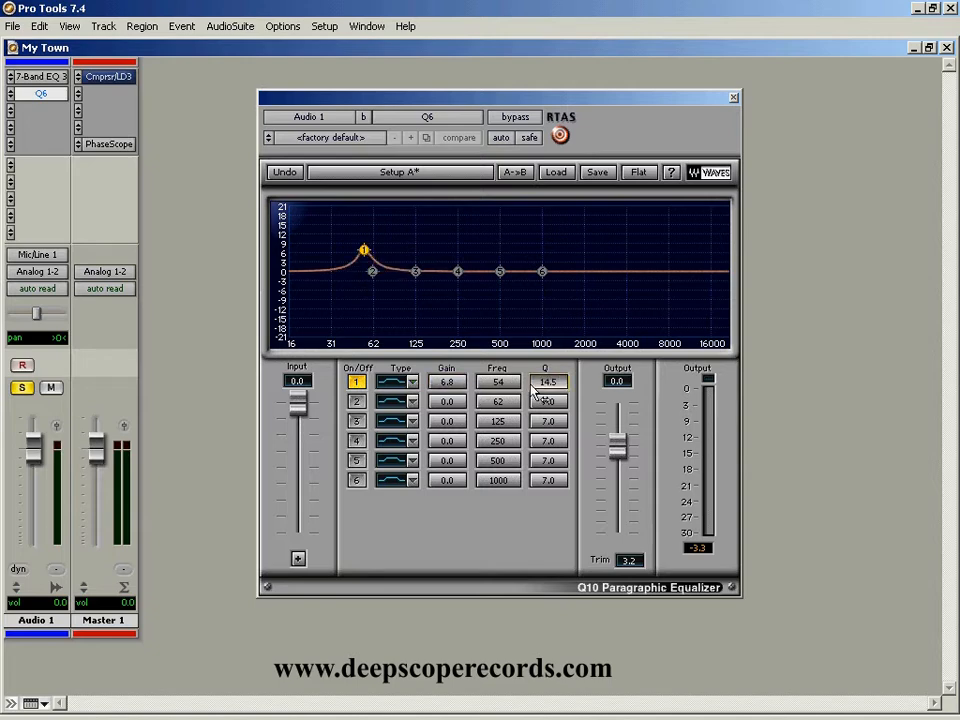
{"action": "left_click_drag", "start_coordinate": [532, 386], "coordinate": [541, 384]}
{"action": "left_click_drag", "start_coordinate": [452, 380], "coordinate": [454, 380]}
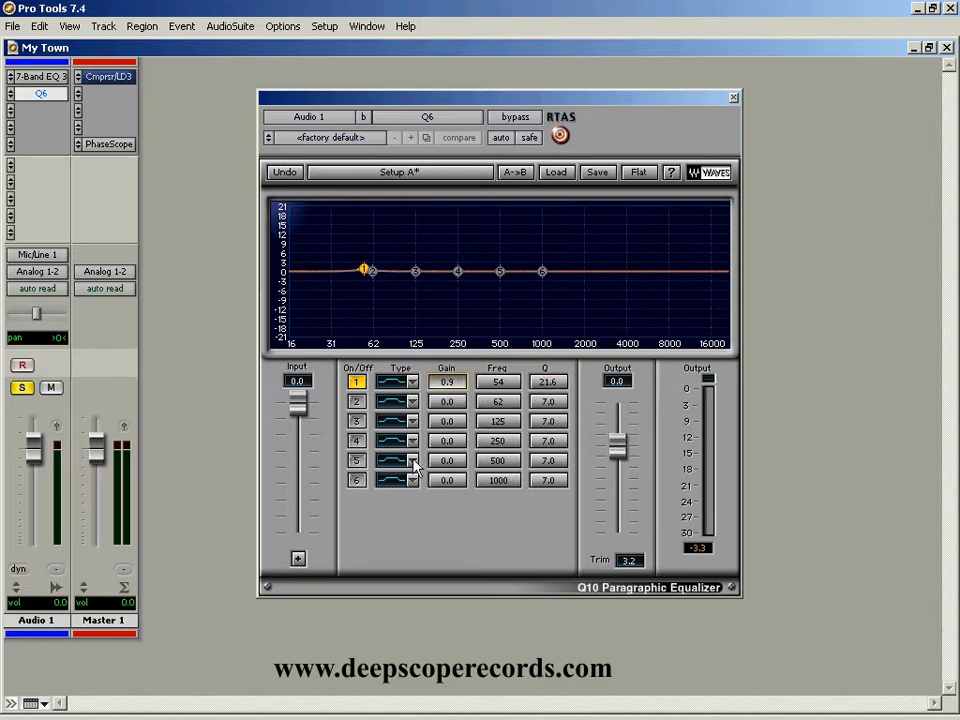
Step: Review the filter types offered for Q6 band 1 and keep Band Pass
{"action": "left_click", "coordinate": [412, 381]}
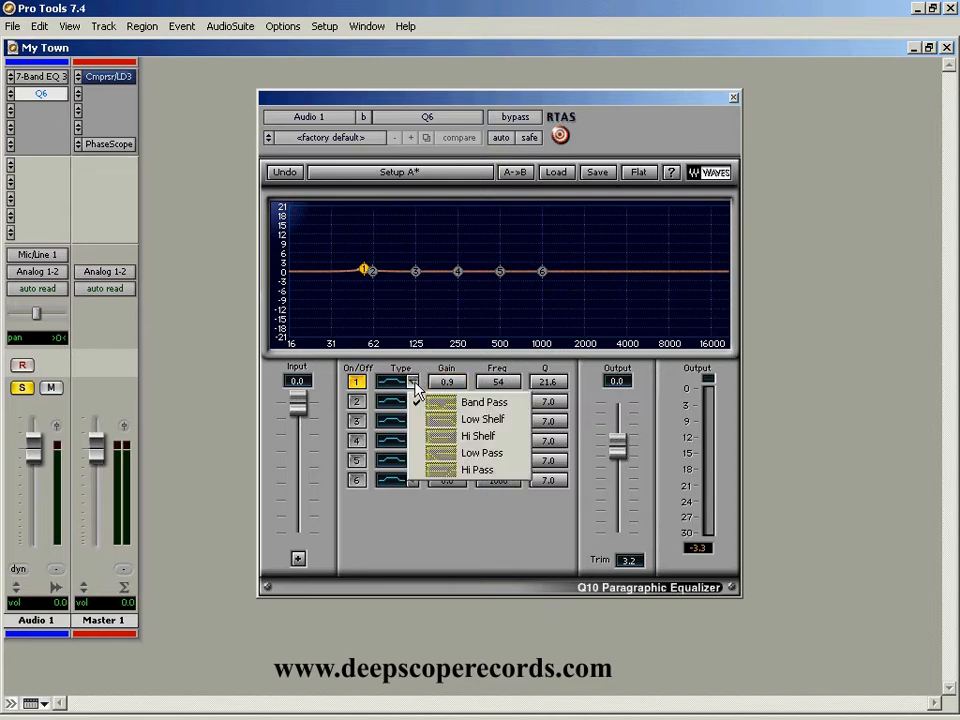
{"action": "left_click", "coordinate": [441, 403]}
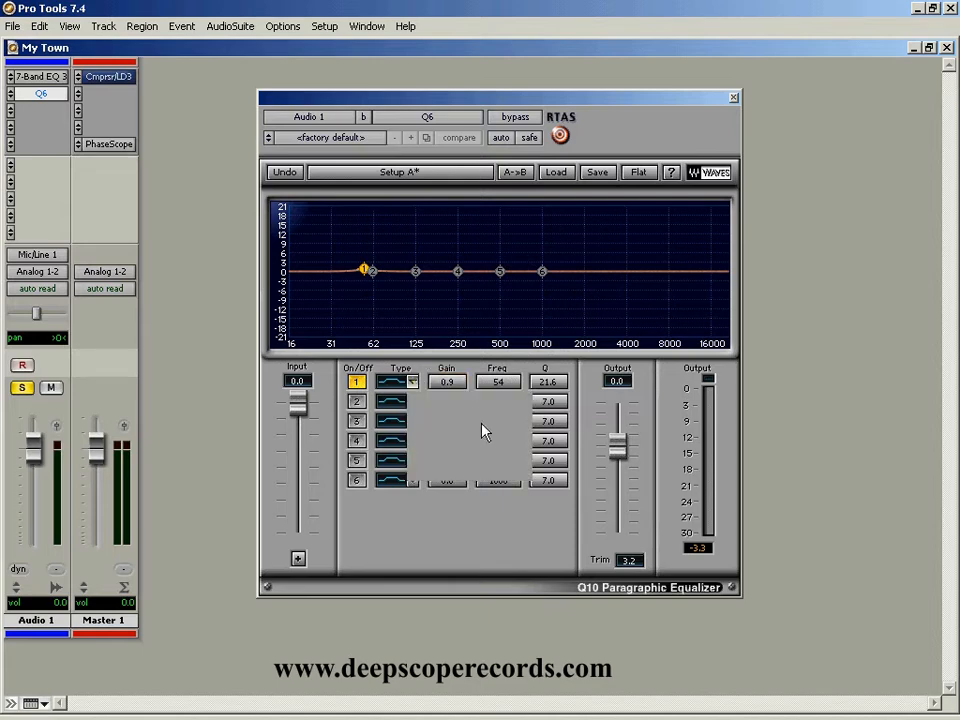
{"action": "left_click", "coordinate": [412, 381]}
{"action": "left_click", "coordinate": [437, 403]}
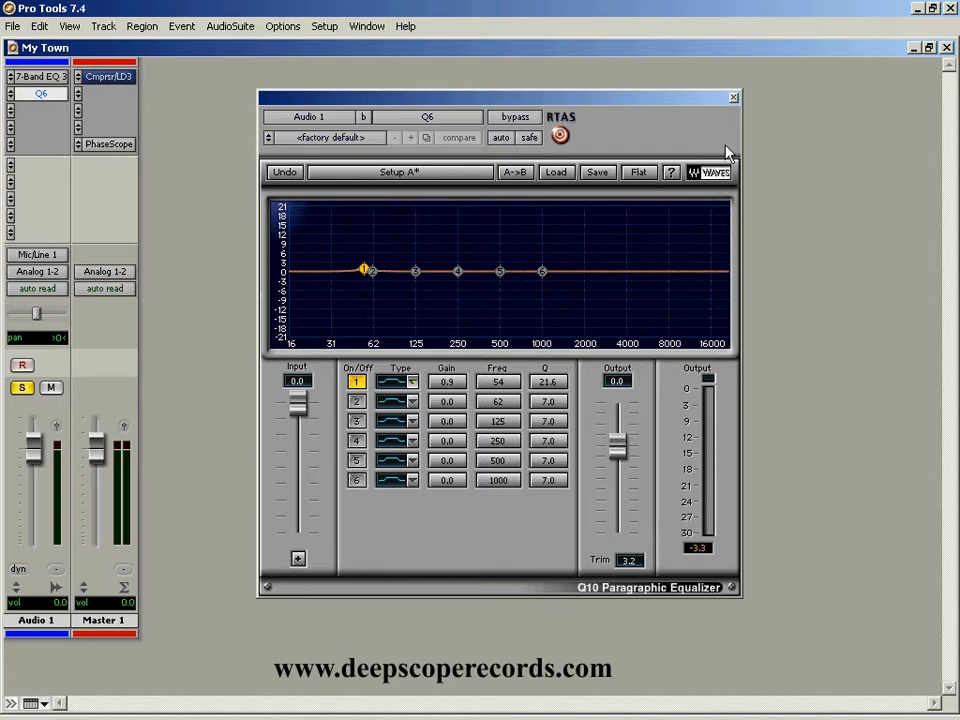
Step: Compare the controls of Audio 1's 7-Band EQ 3 with those of its Q6 insert
{"action": "left_click", "coordinate": [733, 97]}
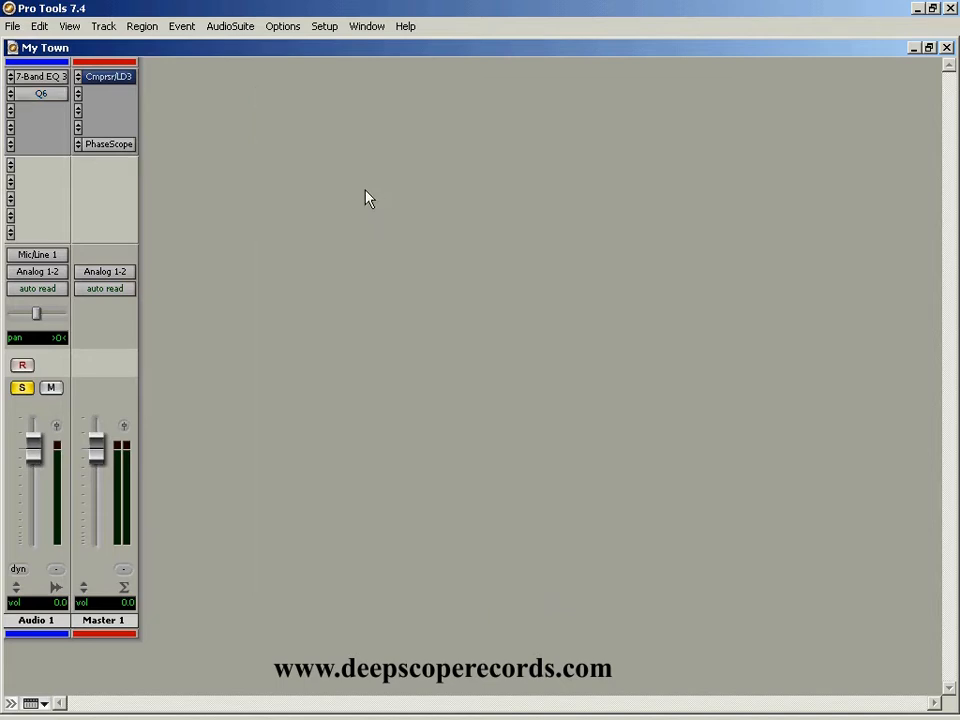
{"action": "left_click", "coordinate": [33, 80]}
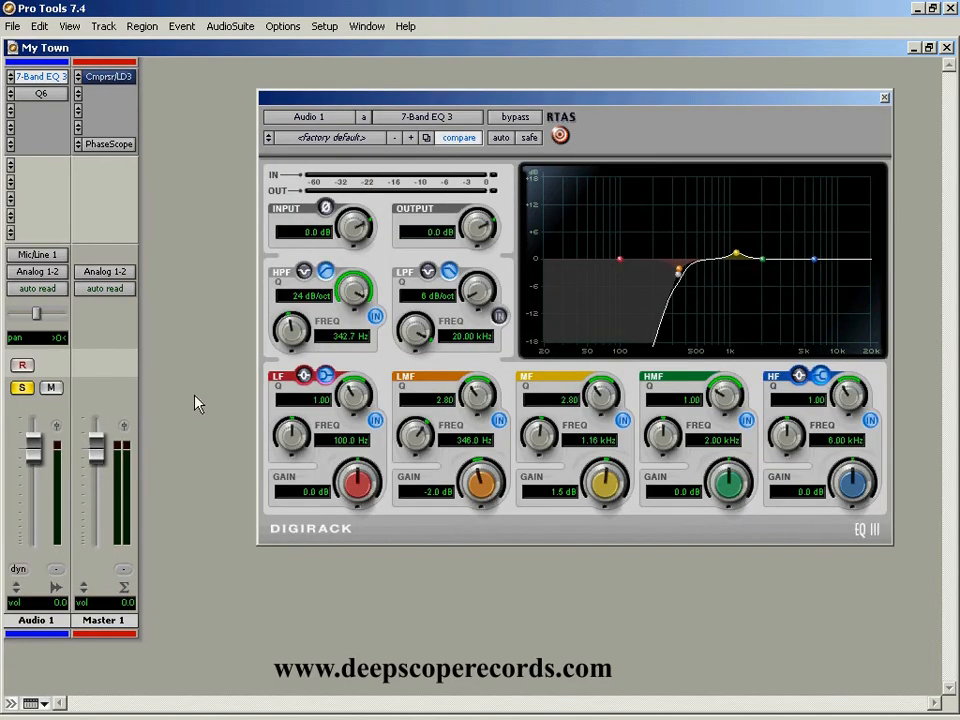
{"action": "left_click", "coordinate": [26, 94]}
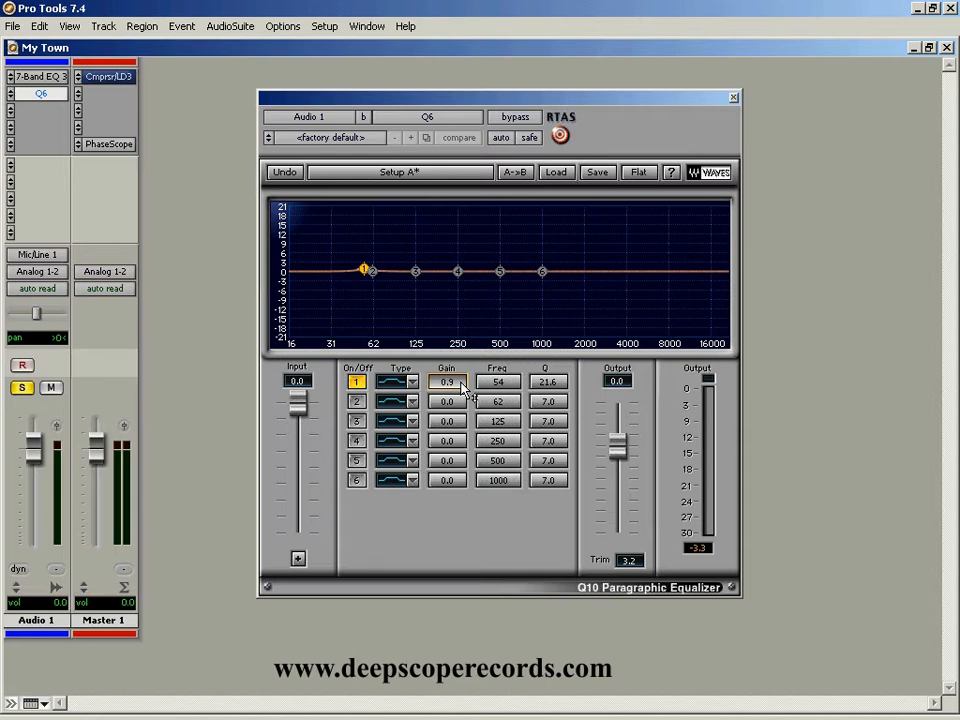
Step: Try a cut of -5.4 on Q6 band 1, set its gain to -0.1, and switch the band off
{"action": "left_click_drag", "start_coordinate": [463, 388], "coordinate": [463, 414]}
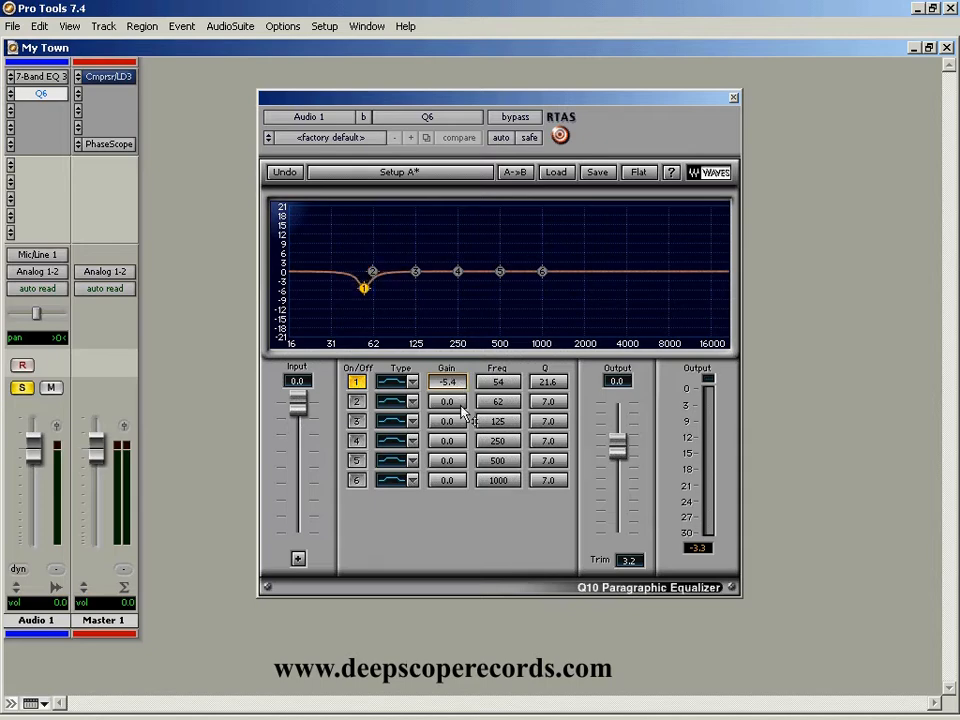
{"action": "left_click_drag", "start_coordinate": [463, 414], "coordinate": [457, 352]}
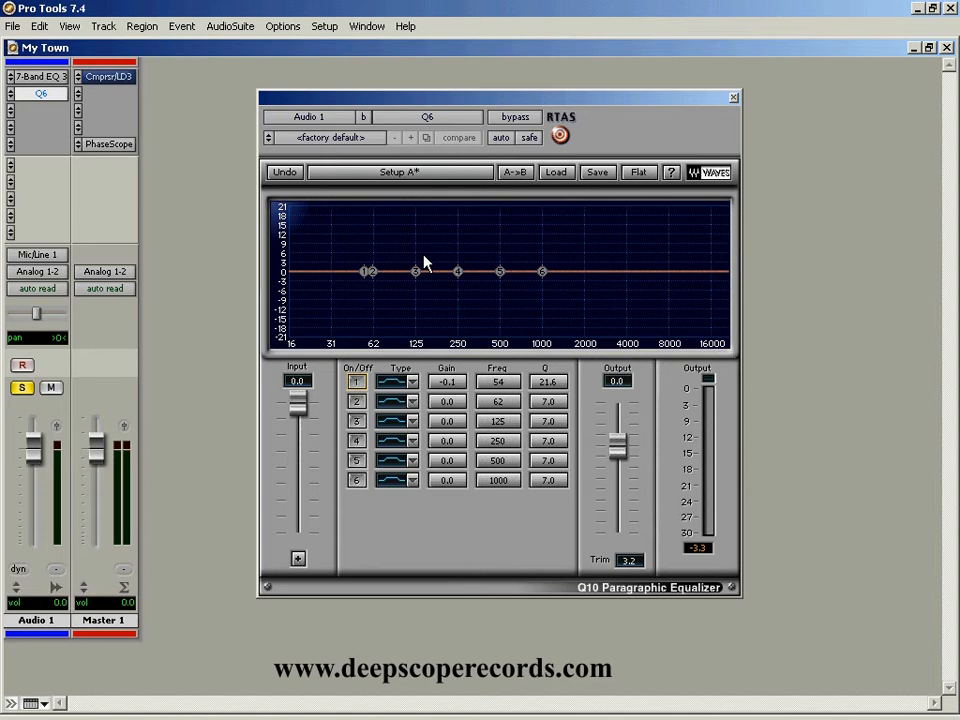
Step: Review the plug-in settings options of Audio 1's 7-Band EQ 3 and compare them with its Q6 insert
{"action": "left_click", "coordinate": [62, 77]}
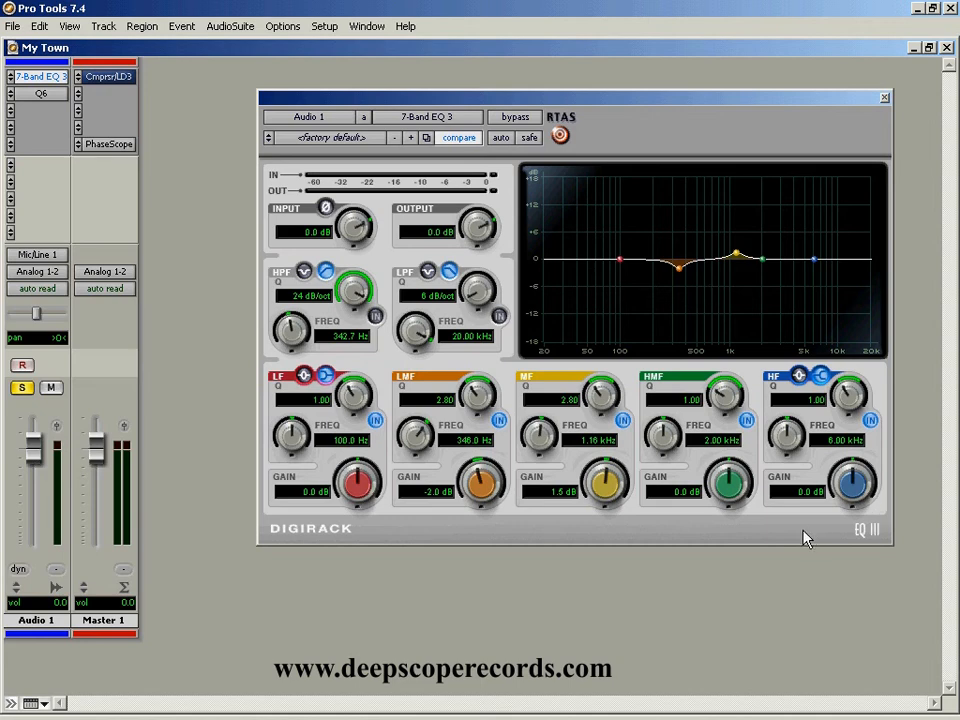
{"action": "left_click", "coordinate": [268, 142]}
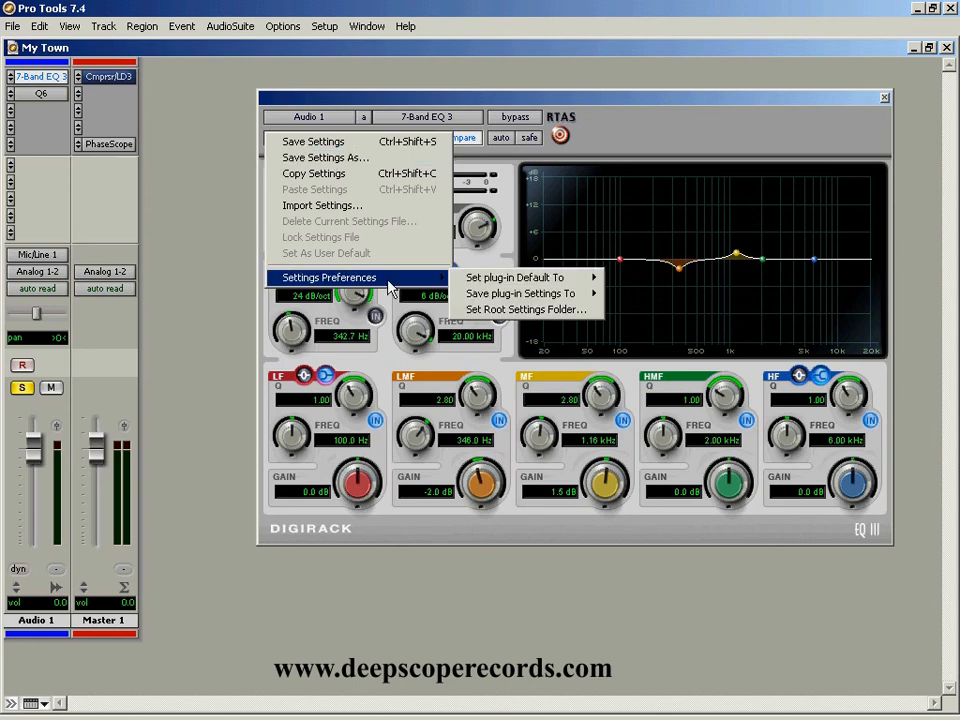
{"action": "left_click", "coordinate": [437, 117]}
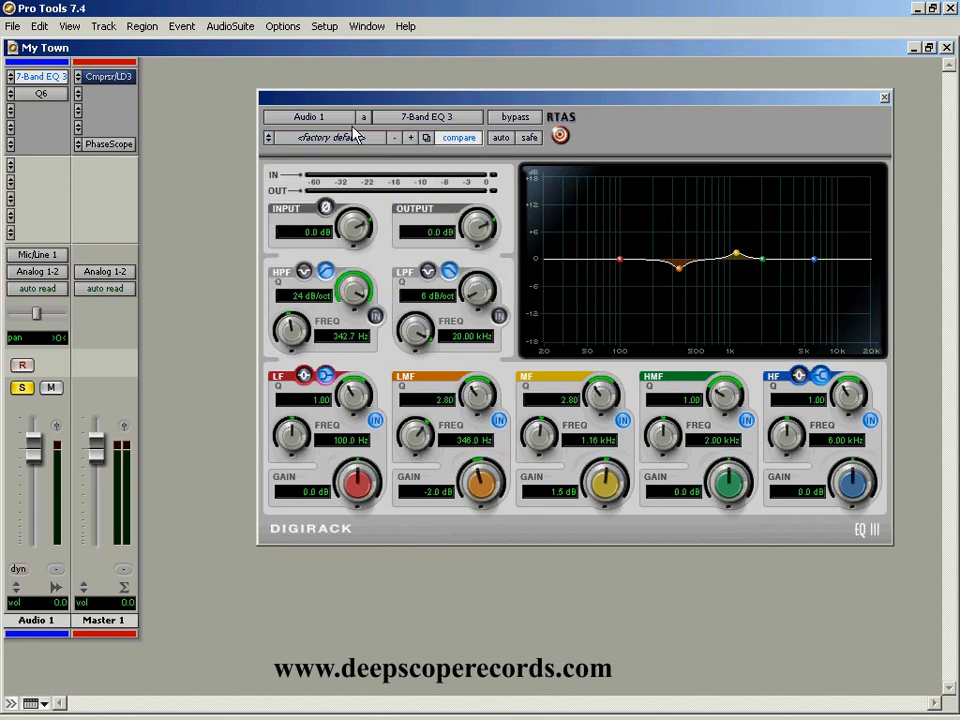
{"action": "left_click", "coordinate": [58, 90]}
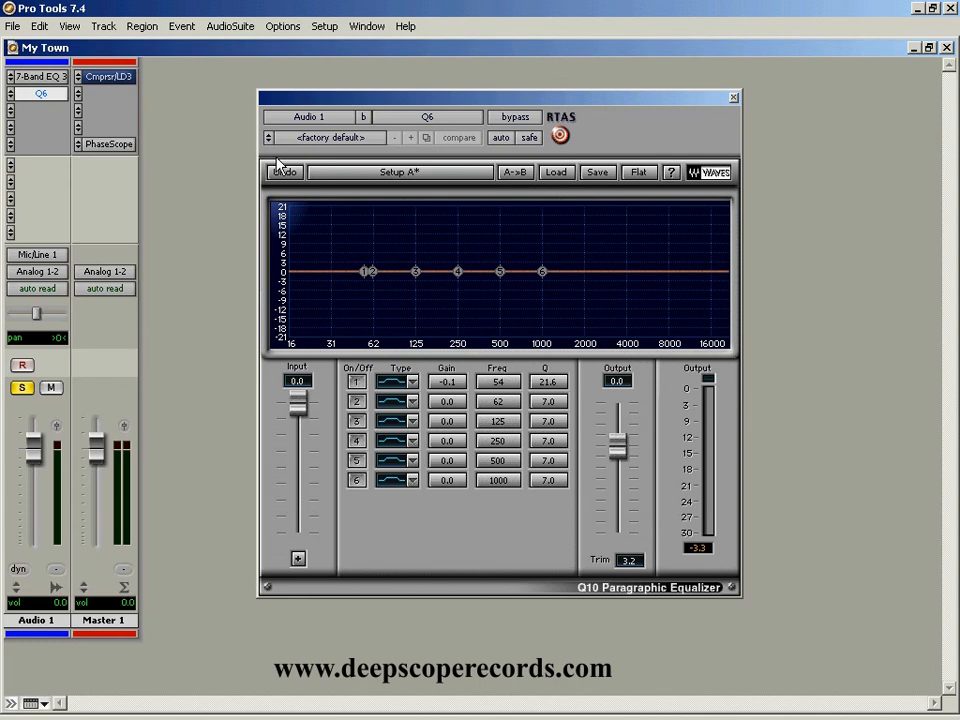
{"action": "left_click", "coordinate": [283, 170]}
Step: Close the equalizer plug-in windows of Audio 1 so only the mixer is left open
{"action": "left_click", "coordinate": [734, 97]}
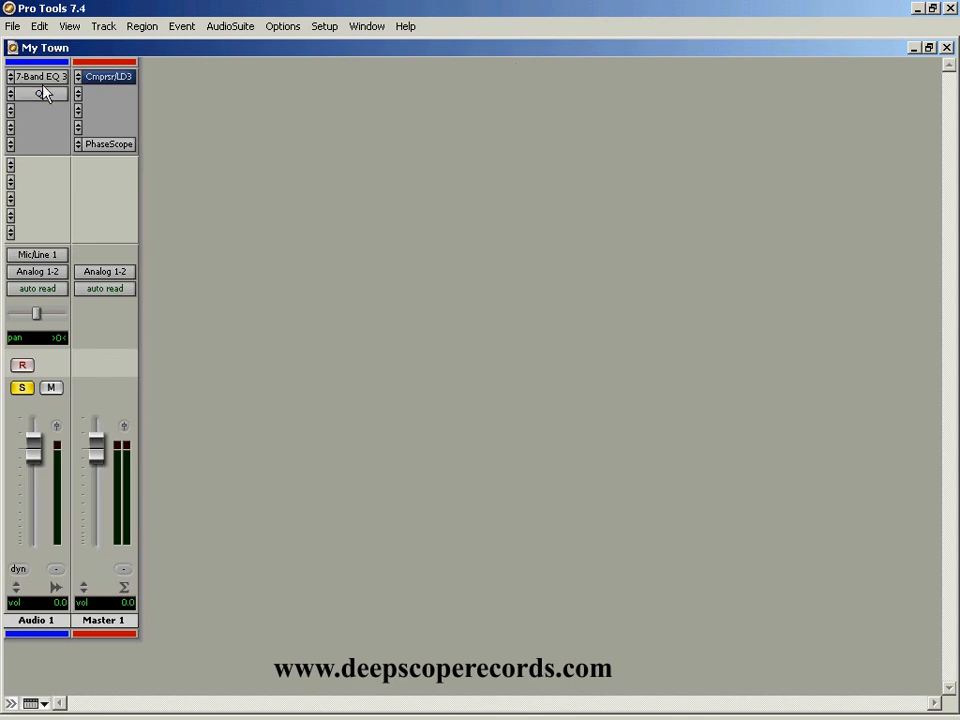
{"action": "left_click", "coordinate": [43, 93]}
{"action": "left_click", "coordinate": [887, 97]}
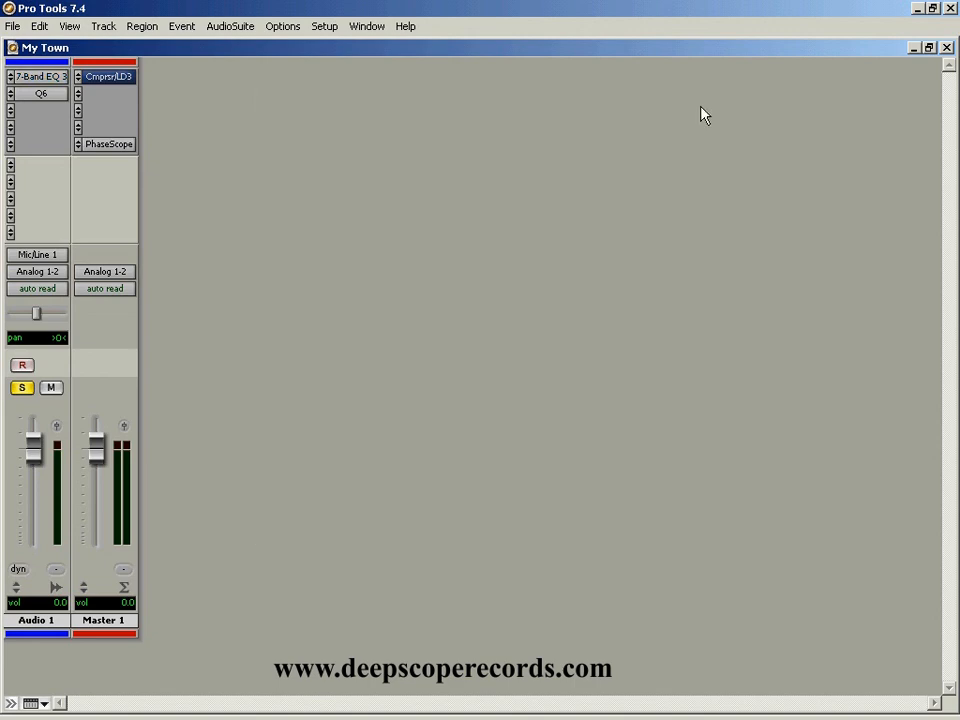